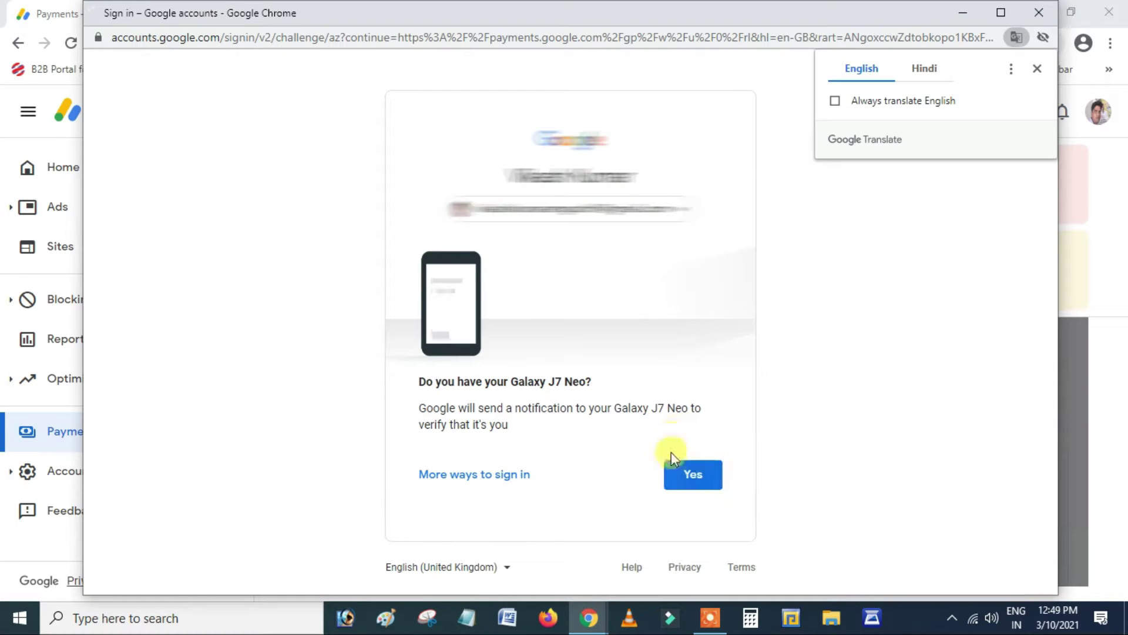
Step: Approve the Google sign-in verification through the notification on the Galaxy J7 Neo phone
{"action": "left_click", "coordinate": [694, 474]}
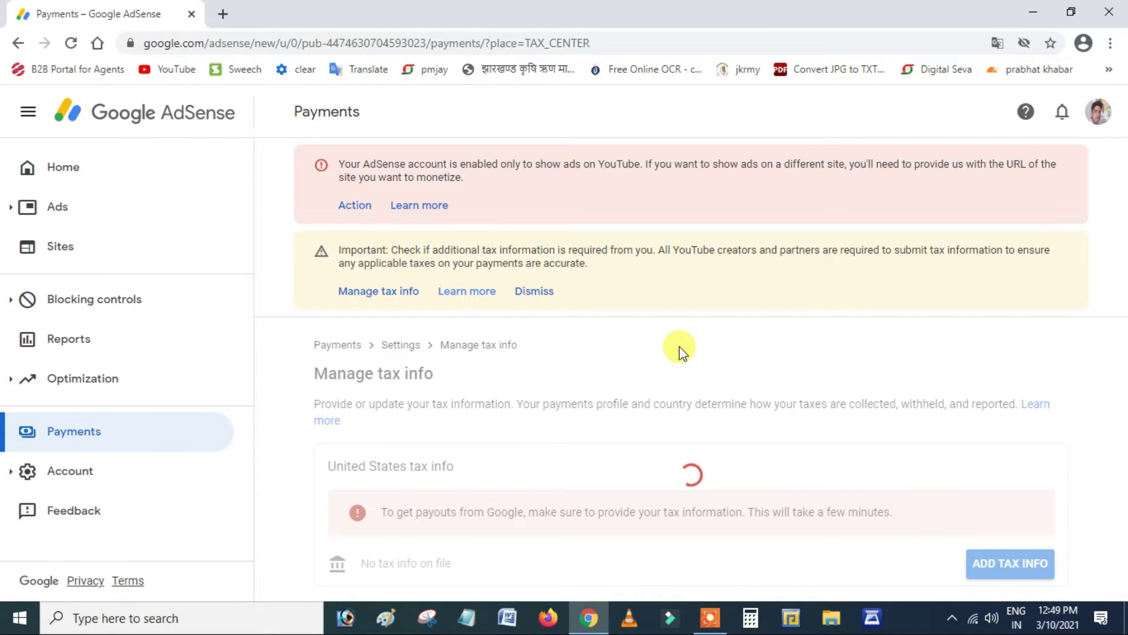
Step: Choose Individual as the account type and continue to the US citizen-or-resident question
{"action": "scroll", "coordinate": [680, 351], "scroll_direction": "down", "scroll_amount": 1}
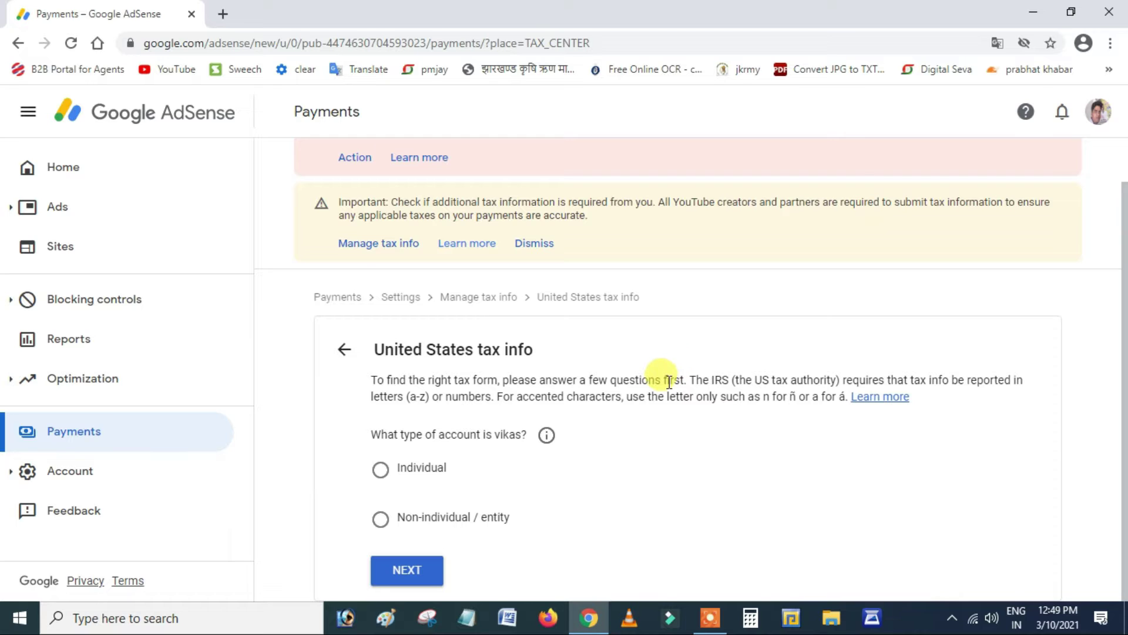
{"action": "scroll", "coordinate": [668, 382], "scroll_direction": "up", "scroll_amount": 1}
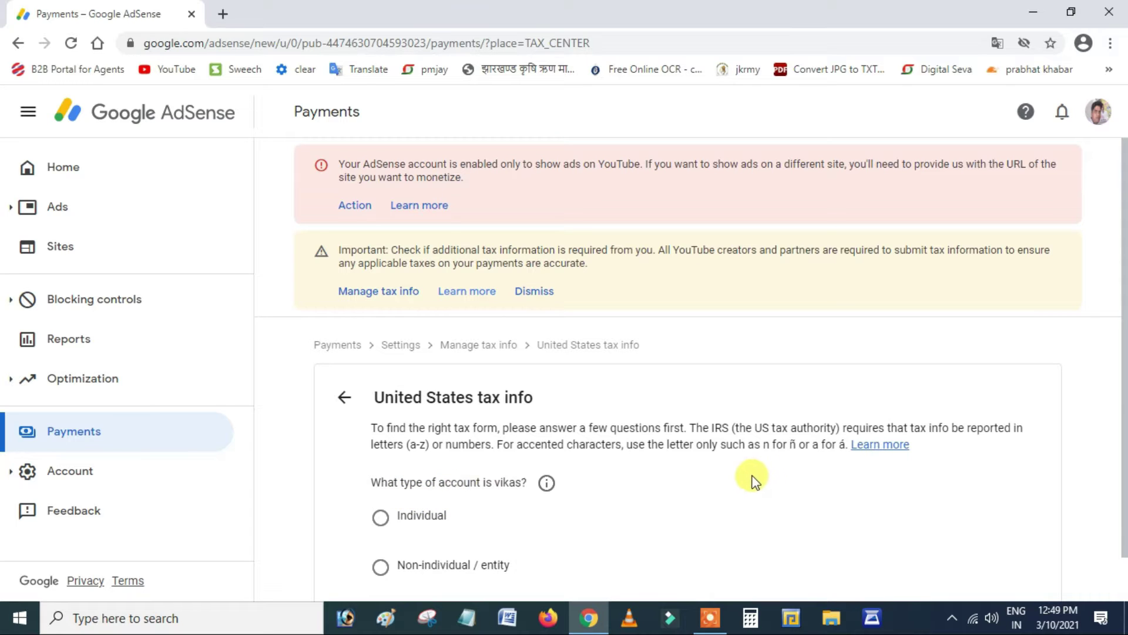
{"action": "scroll", "coordinate": [676, 479], "scroll_direction": "down", "scroll_amount": 1}
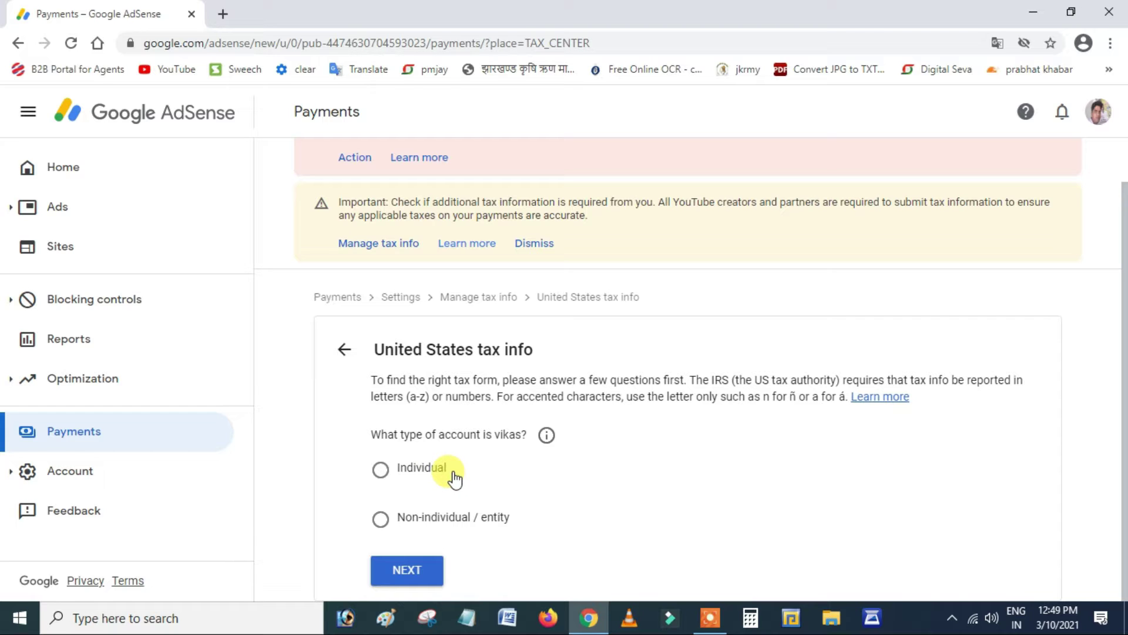
{"action": "left_click", "coordinate": [379, 468]}
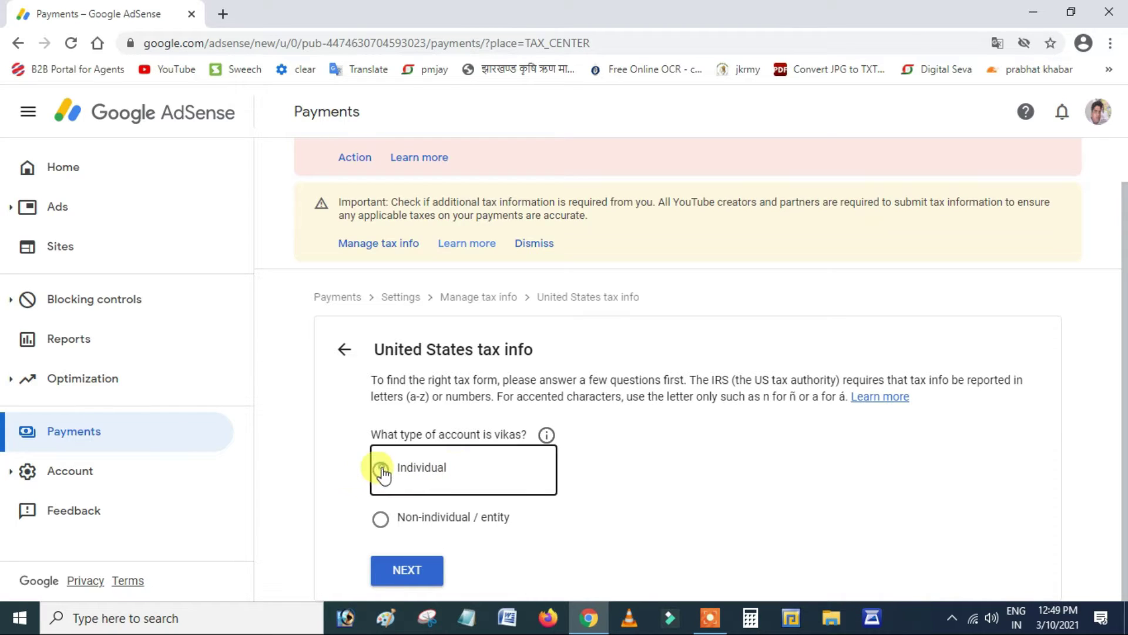
{"action": "left_click", "coordinate": [464, 473]}
{"action": "left_click", "coordinate": [405, 569]}
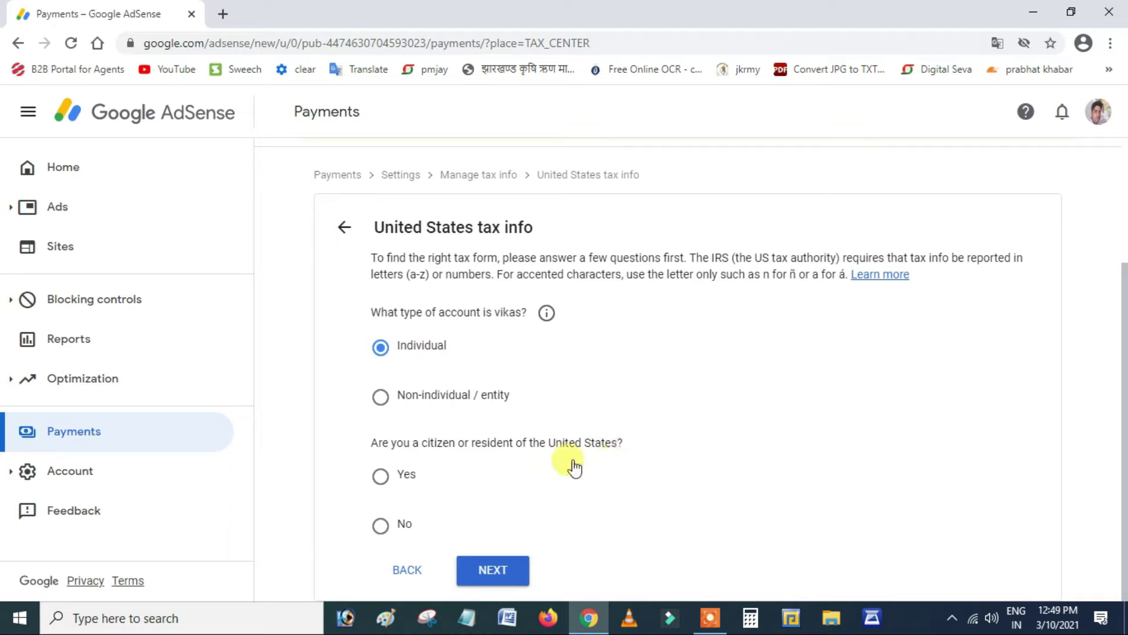
{"action": "left_click_drag", "start_coordinate": [371, 442], "coordinate": [628, 447]}
Step: Translate the US citizen-or-resident question into Hindi in Google Translate, then answer No
{"action": "right_click", "coordinate": [627, 444]}
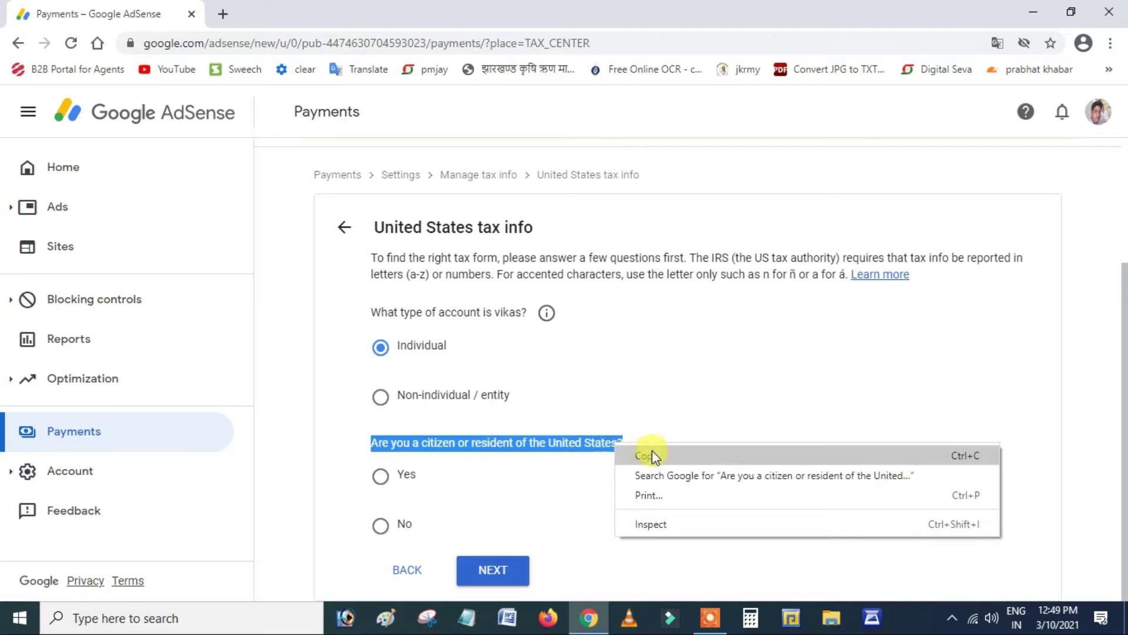
{"action": "left_click", "coordinate": [650, 454]}
{"action": "left_click", "coordinate": [222, 13]}
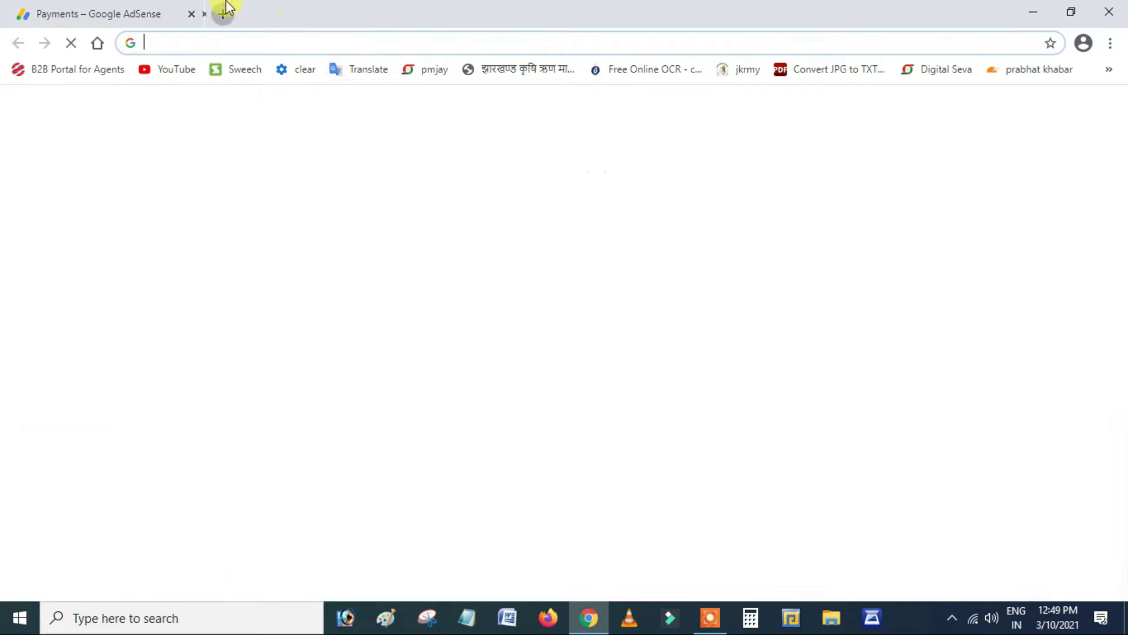
{"action": "left_click", "coordinate": [360, 70]}
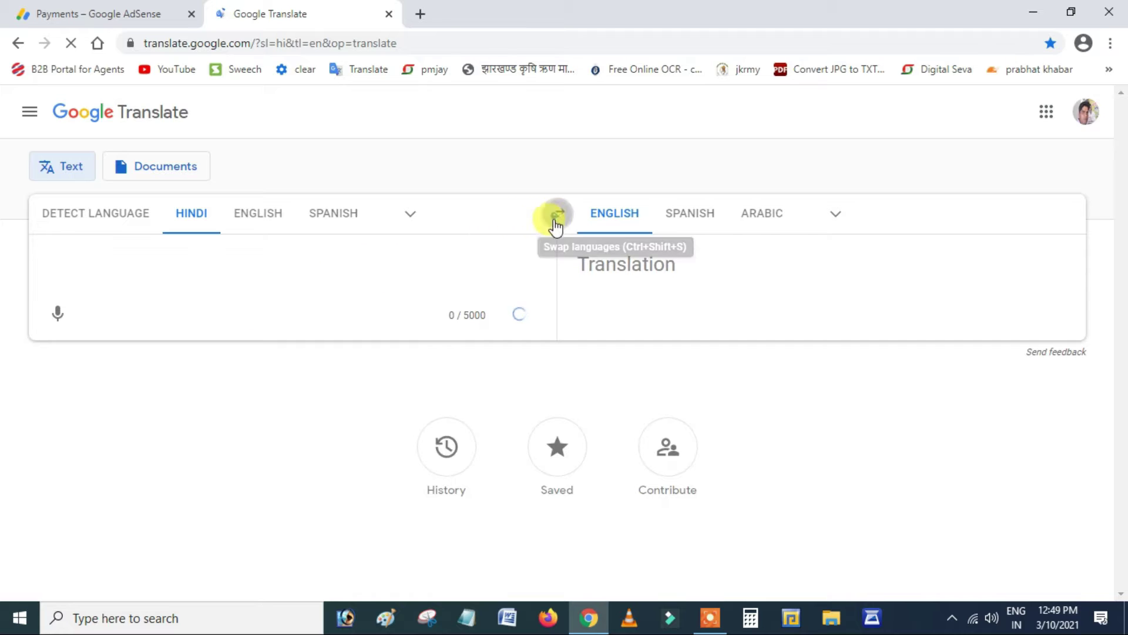
{"action": "left_click", "coordinate": [556, 215]}
{"action": "key", "text": "ctrl+v"}
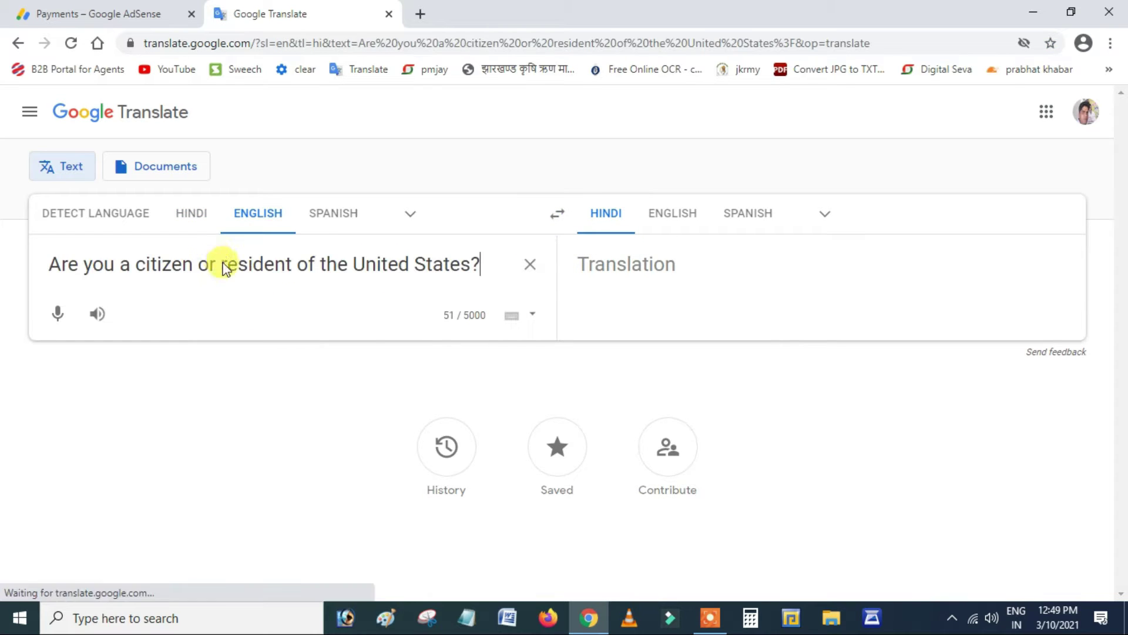
{"action": "key", "text": "ctrl+a"}
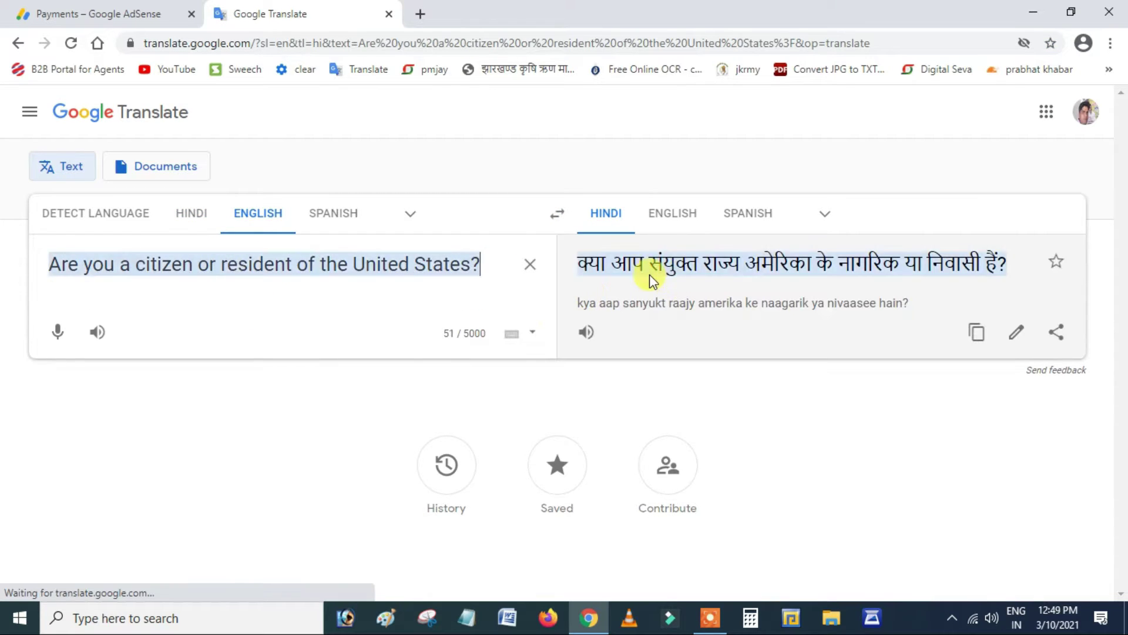
{"action": "left_click", "coordinate": [964, 276]}
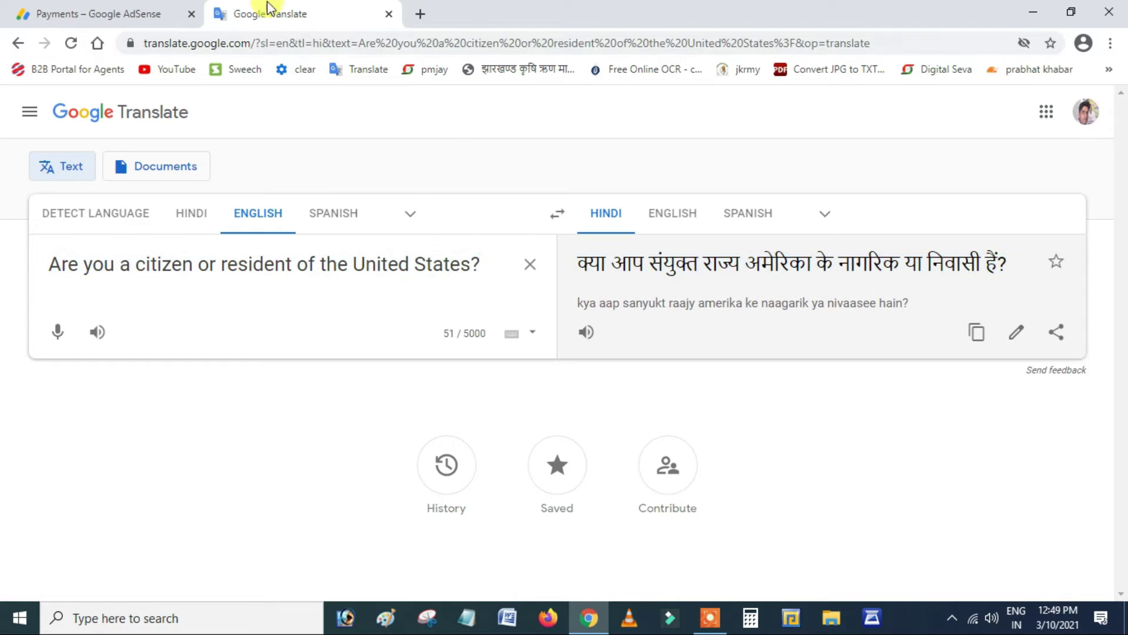
{"action": "left_click", "coordinate": [166, 12]}
{"action": "left_click", "coordinate": [393, 525]}
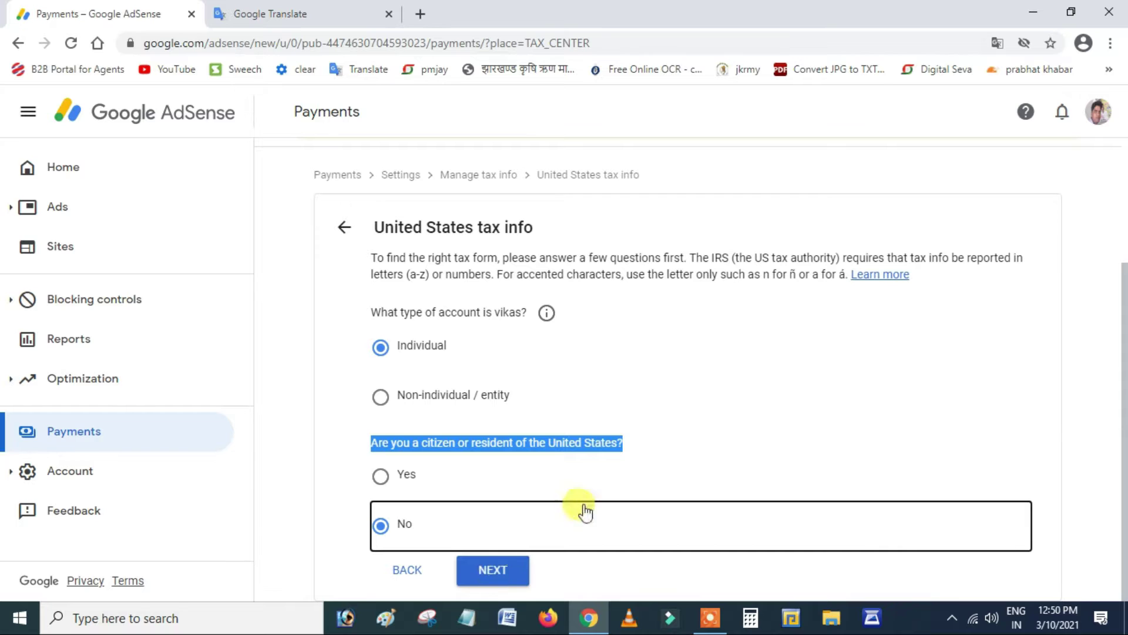
Step: Continue to the W-8 form-type choice and check the W-8BEN description against Google Translate
{"action": "left_click", "coordinate": [493, 570]}
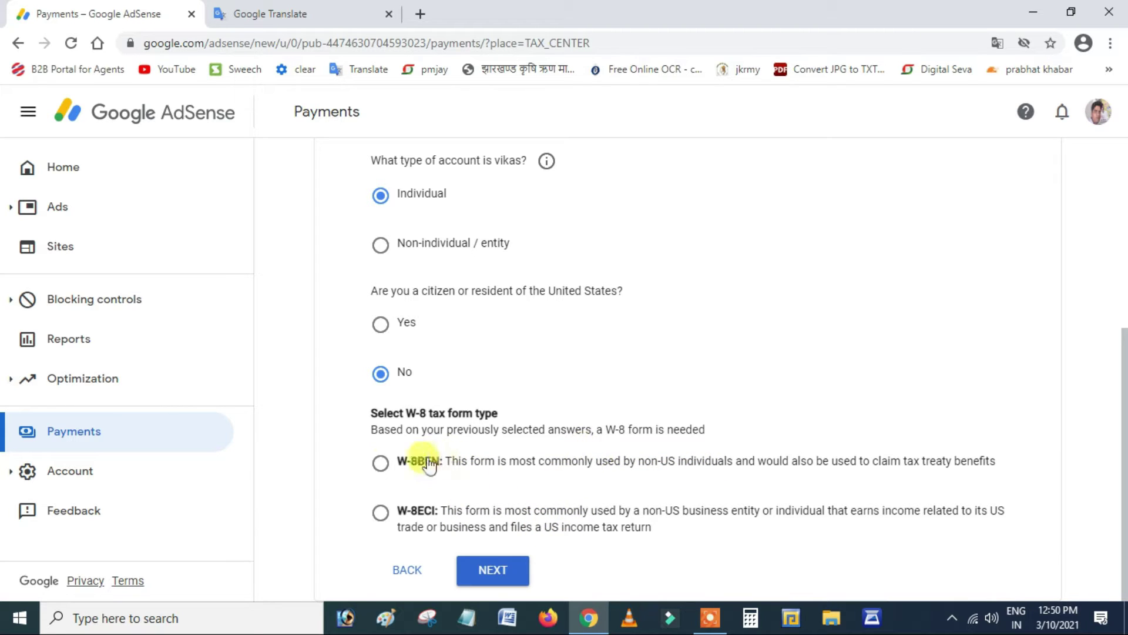
{"action": "left_click_drag", "start_coordinate": [392, 461], "coordinate": [999, 470]}
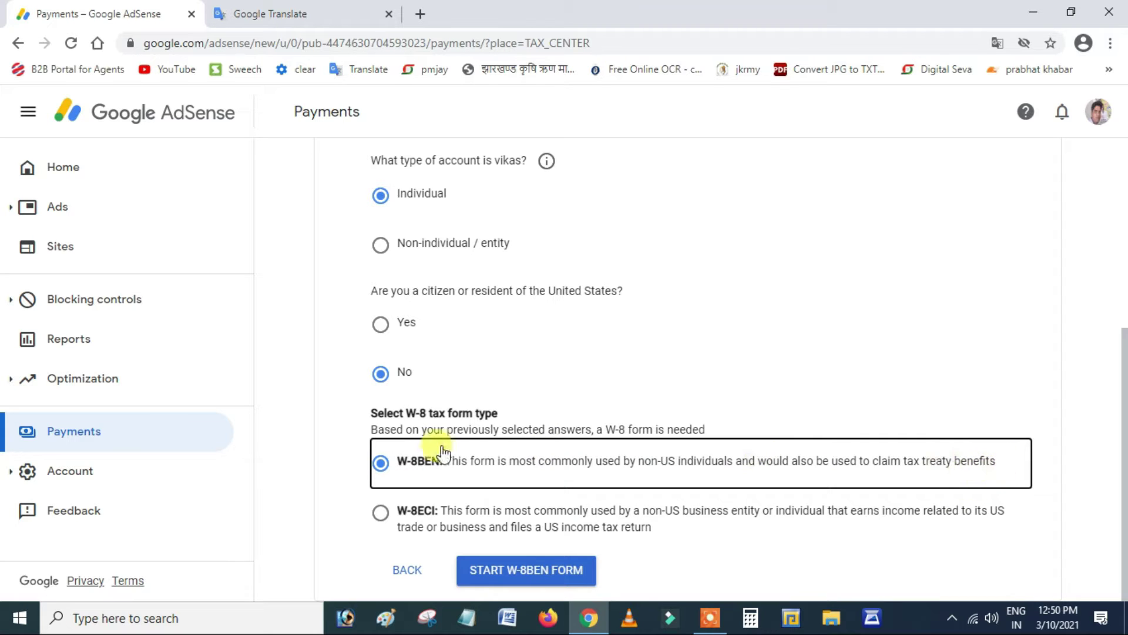
{"action": "left_click_drag", "start_coordinate": [386, 460], "coordinate": [994, 470]}
{"action": "left_click", "coordinate": [282, 14]}
{"action": "triple_click", "coordinate": [293, 267]}
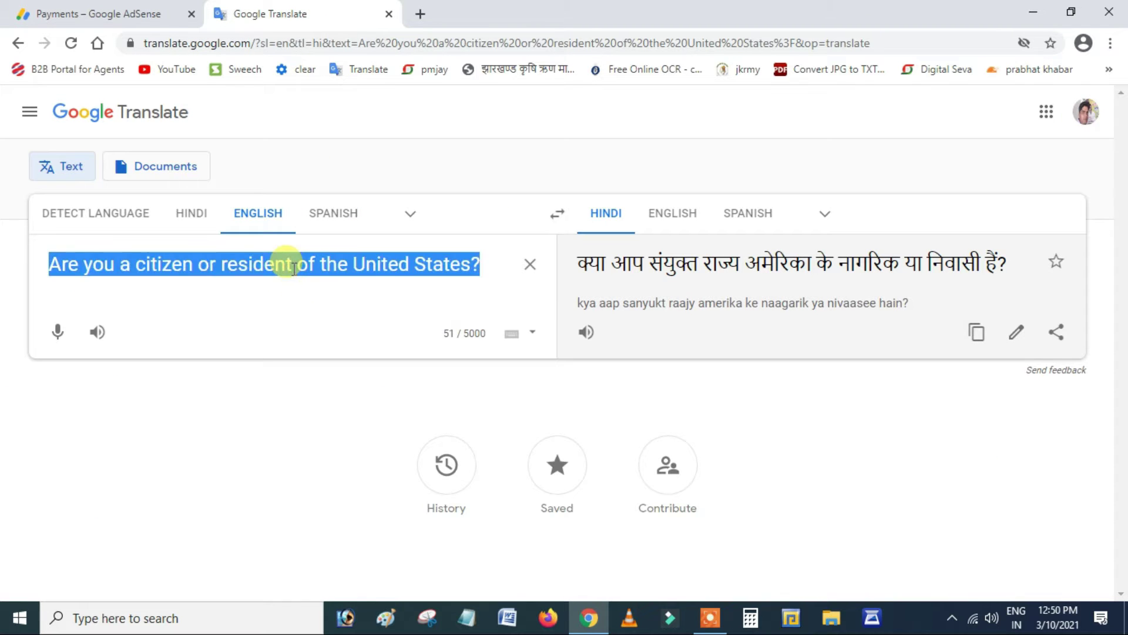
{"action": "left_click", "coordinate": [293, 267]}
{"action": "key", "text": "ctrl+Tab"}
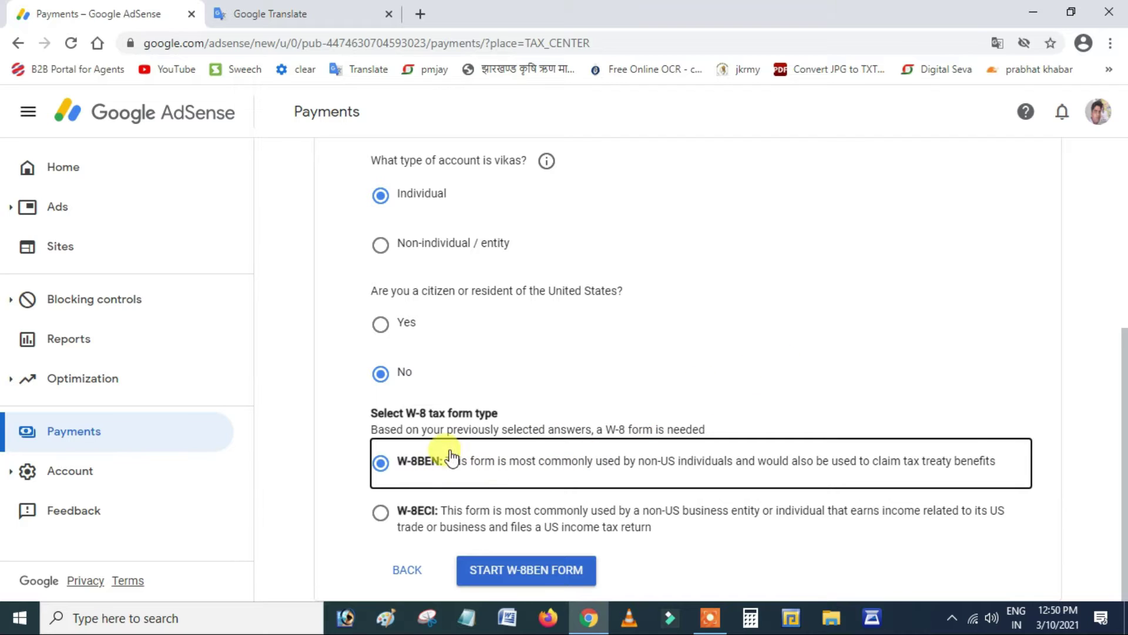
Step: Select W-8BEN as the form type and start the W-8BEN form
{"action": "left_click_drag", "start_coordinate": [390, 462], "coordinate": [995, 476]}
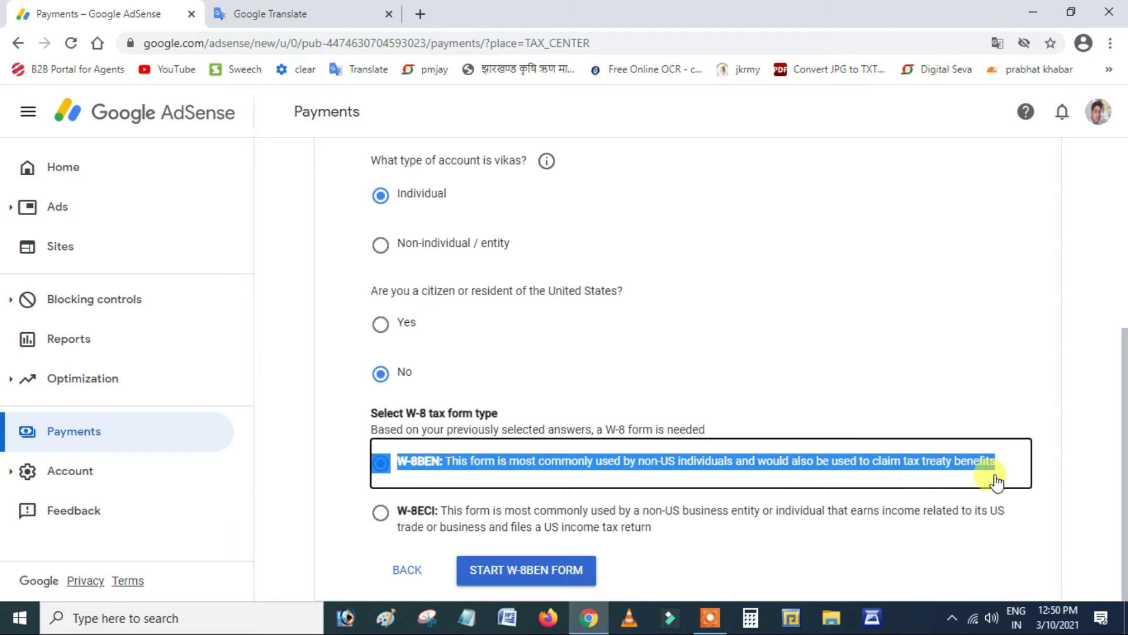
{"action": "left_click", "coordinate": [977, 470]}
{"action": "right_click", "coordinate": [976, 465]}
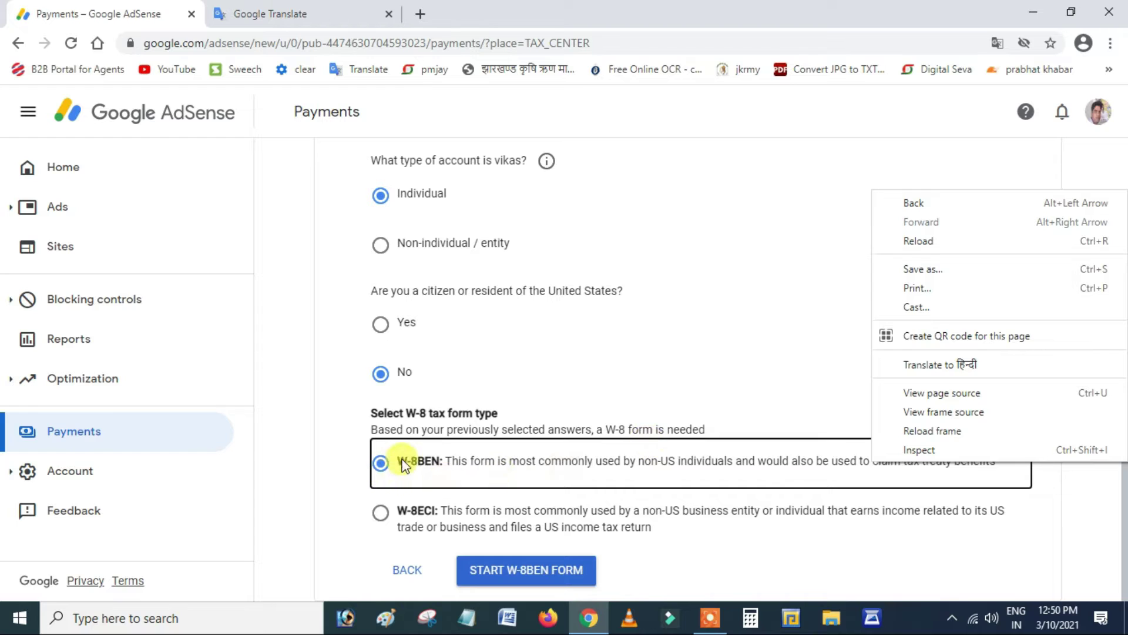
{"action": "key", "text": "Escape"}
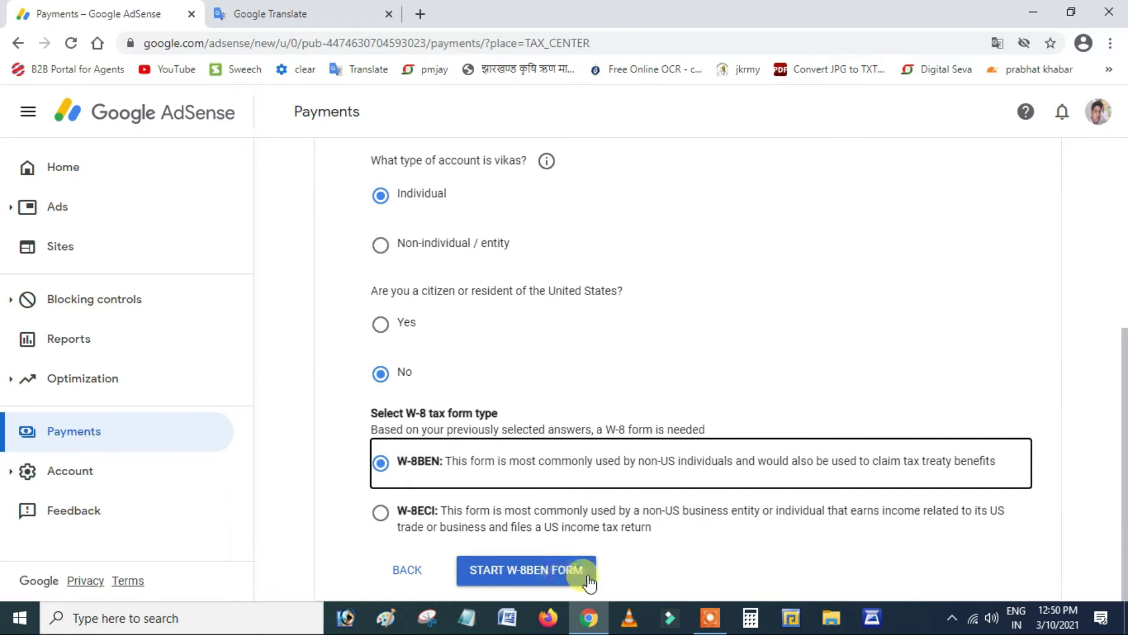
{"action": "left_click", "coordinate": [560, 580]}
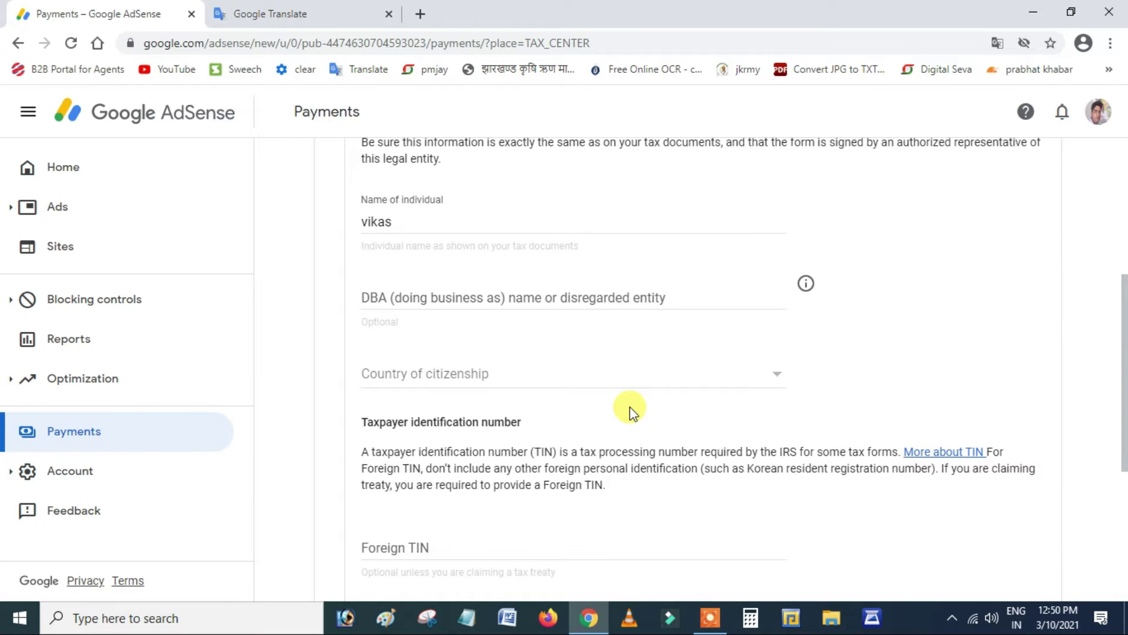
Step: Enter the individual's name and set India as the country of citizenship
{"action": "left_click", "coordinate": [445, 217]}
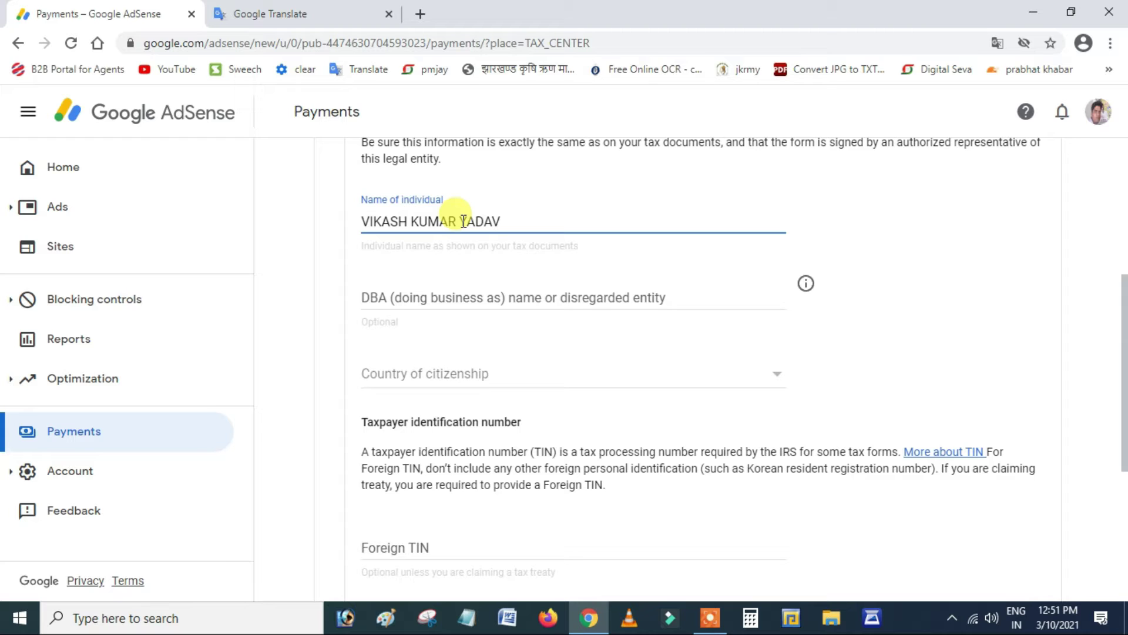
{"action": "left_click", "coordinate": [481, 294]}
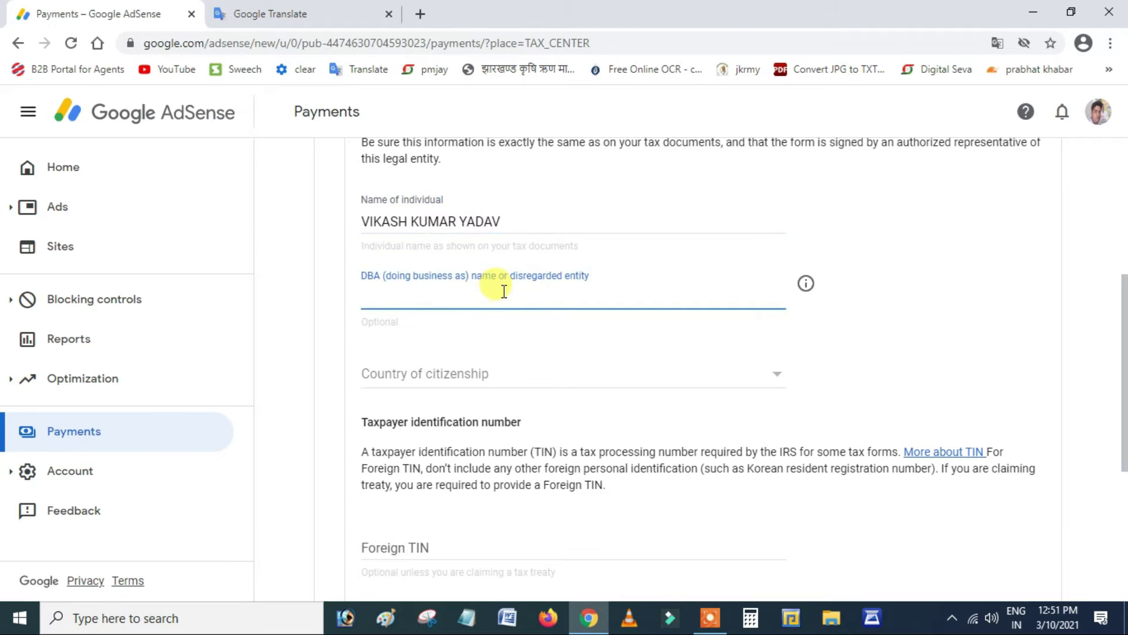
{"action": "left_click", "coordinate": [472, 382]}
{"action": "scroll", "coordinate": [463, 379], "scroll_direction": "down", "scroll_amount": 12}
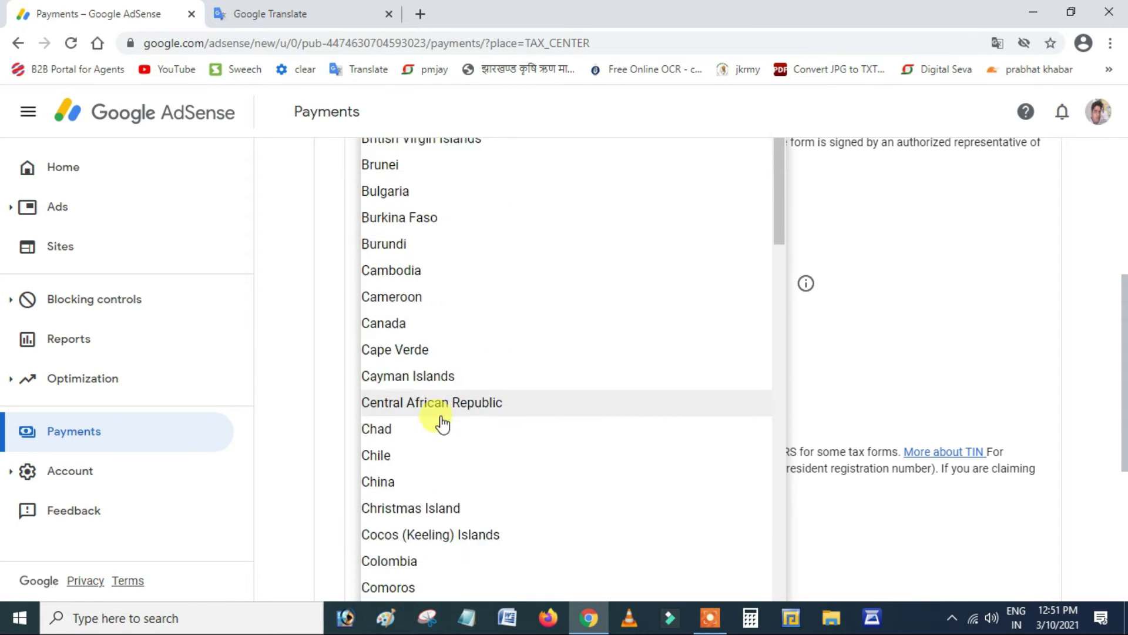
{"action": "scroll", "coordinate": [441, 423], "scroll_direction": "down", "scroll_amount": 4}
{"action": "scroll", "coordinate": [432, 420], "scroll_direction": "down", "scroll_amount": 4}
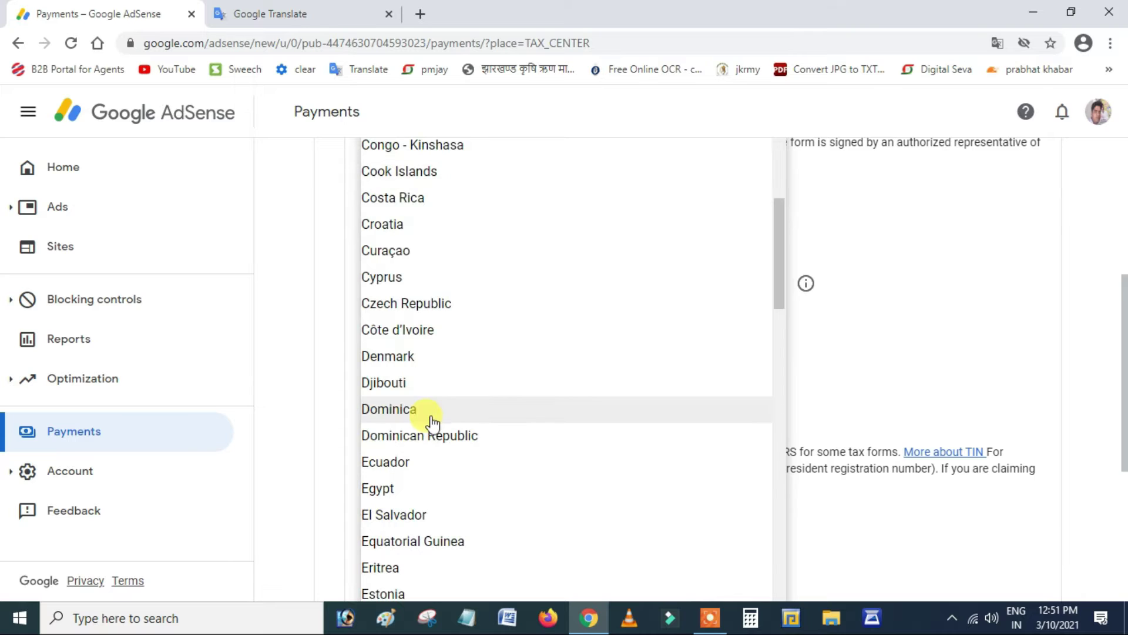
{"action": "scroll", "coordinate": [417, 422], "scroll_direction": "down", "scroll_amount": 3}
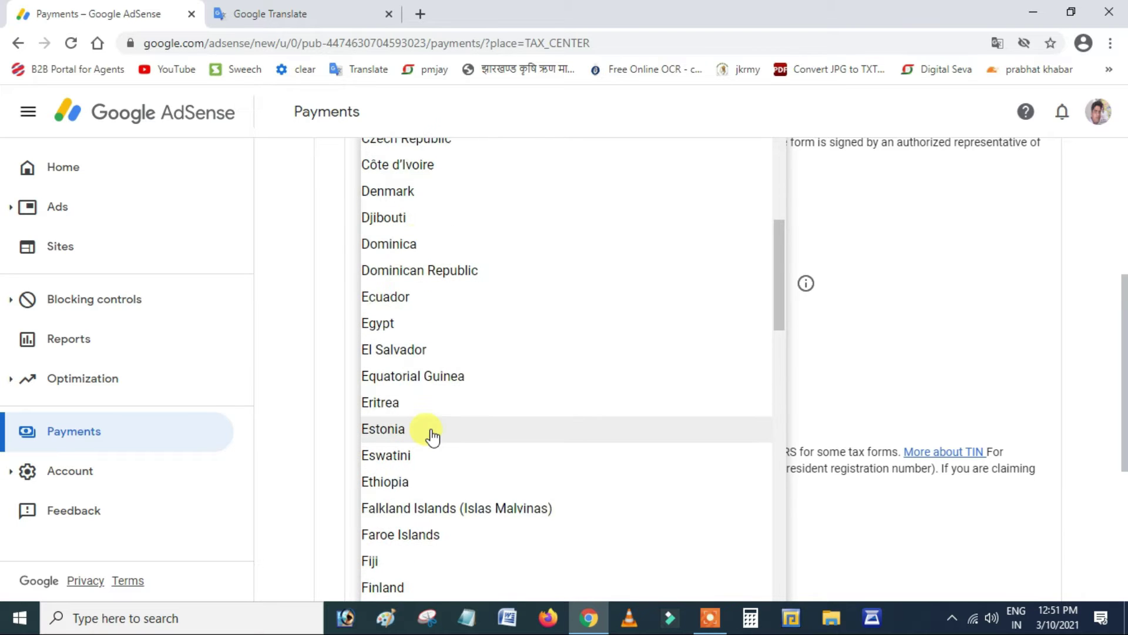
{"action": "scroll", "coordinate": [431, 435], "scroll_direction": "down", "scroll_amount": 7}
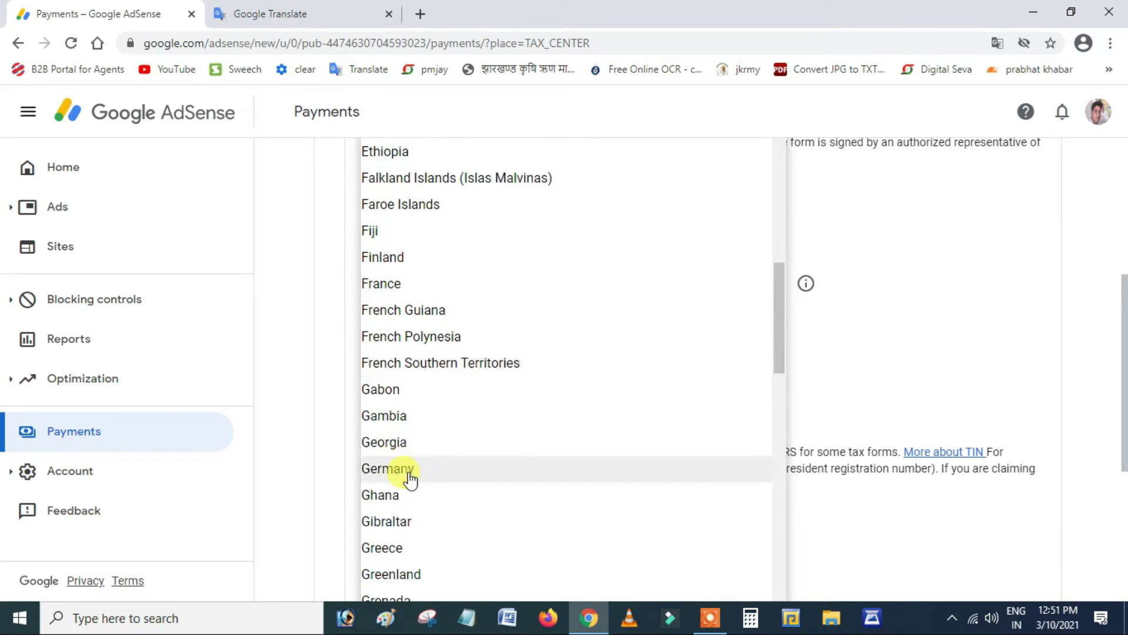
{"action": "scroll", "coordinate": [405, 493], "scroll_direction": "down", "scroll_amount": 7}
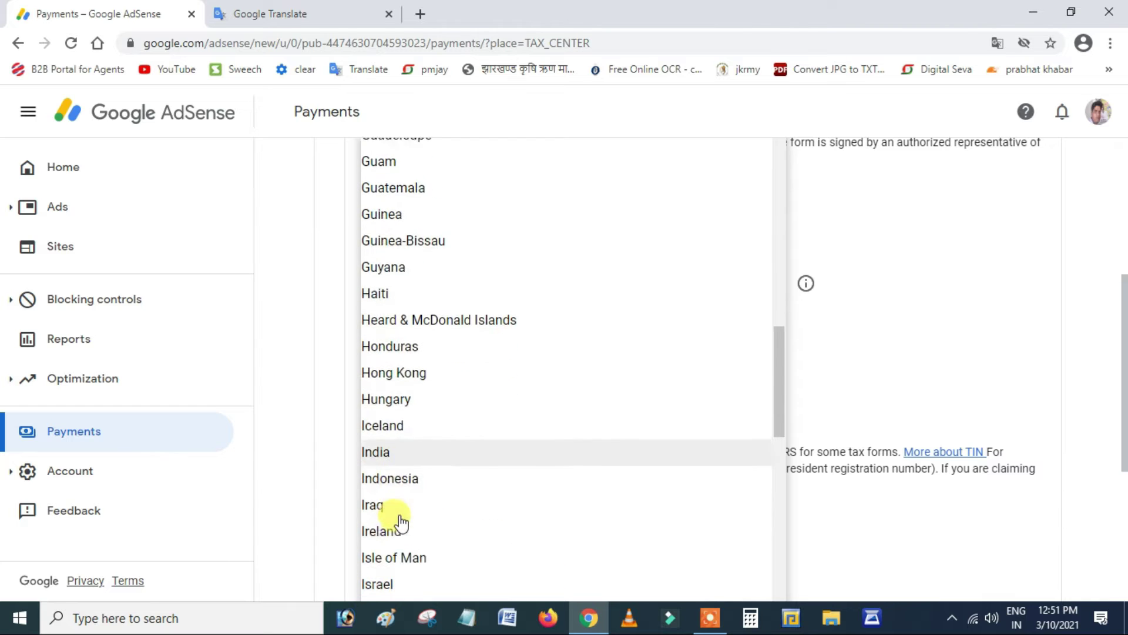
{"action": "left_click", "coordinate": [481, 447]}
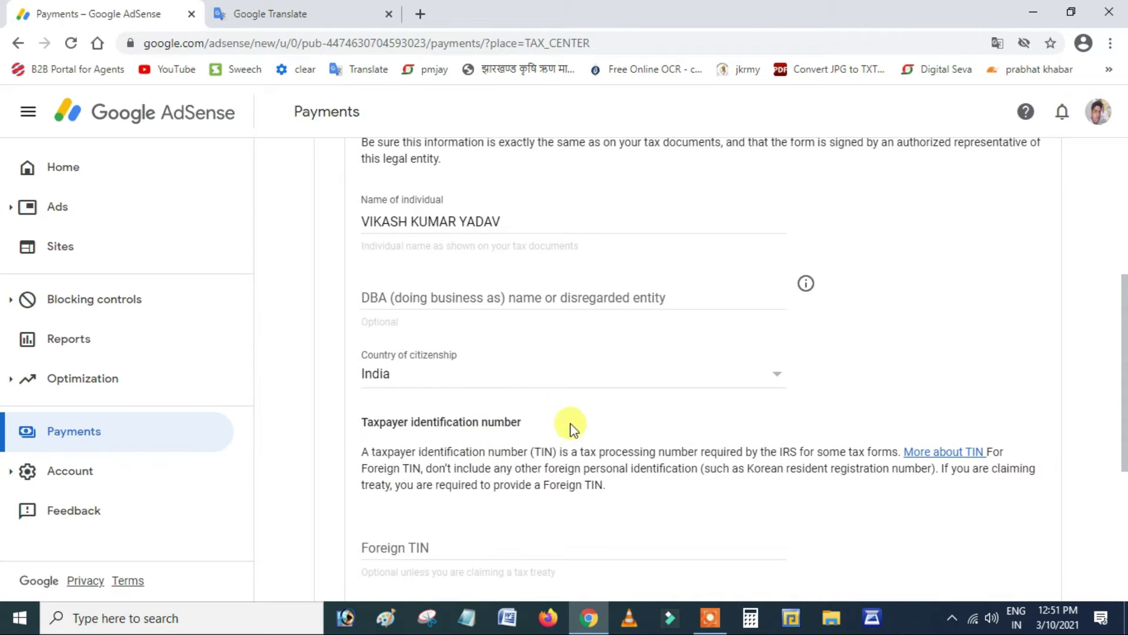
Step: Enter the foreign taxpayer identification number and continue to the address step
{"action": "scroll", "coordinate": [455, 438], "scroll_direction": "down", "scroll_amount": 1}
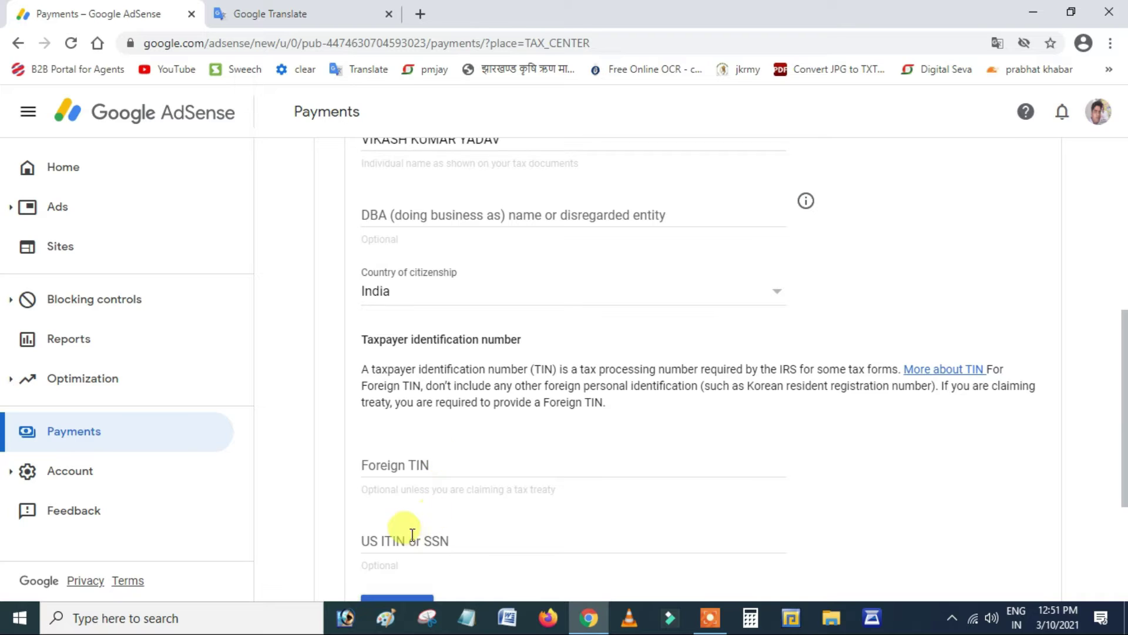
{"action": "left_click", "coordinate": [432, 460]}
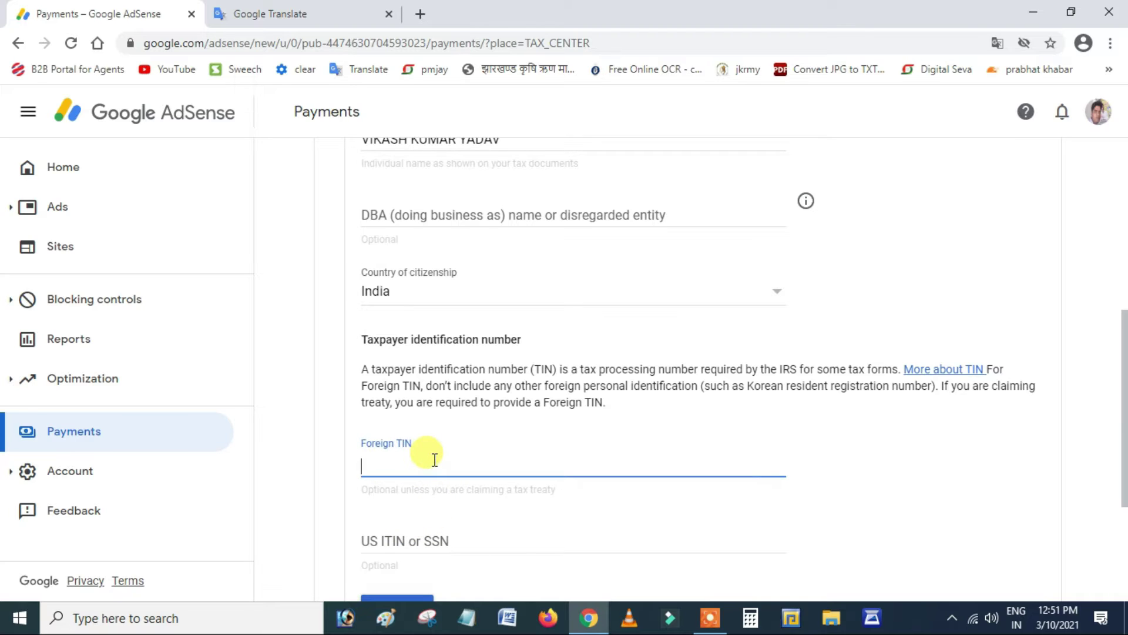
{"action": "type", "text": "AOBPY"}
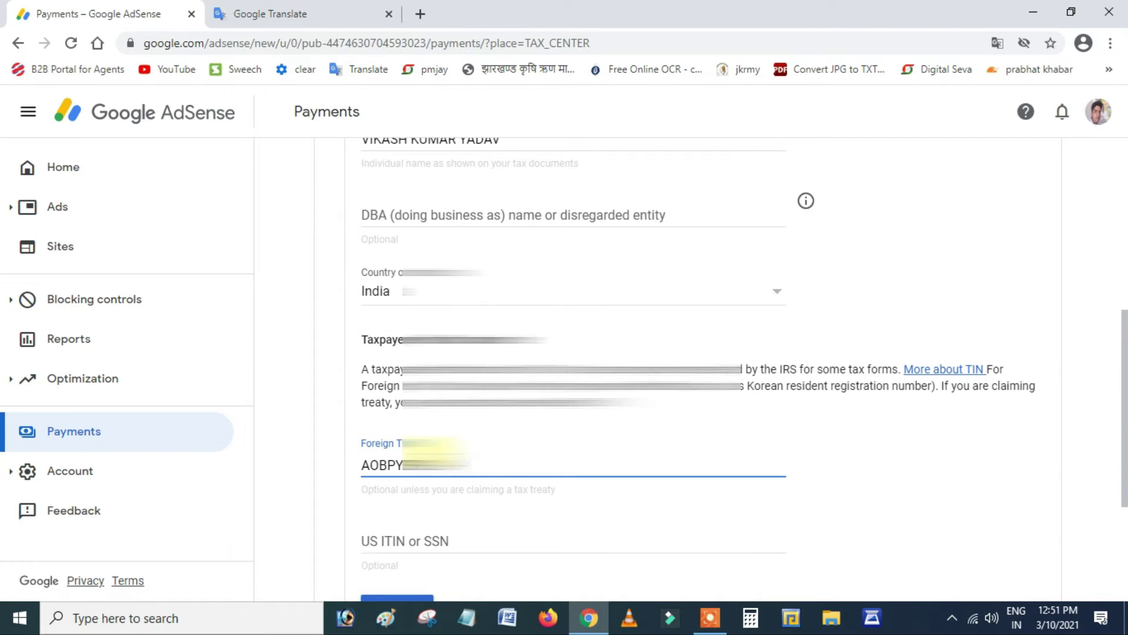
{"action": "scroll", "coordinate": [541, 458], "scroll_direction": "down", "scroll_amount": 2}
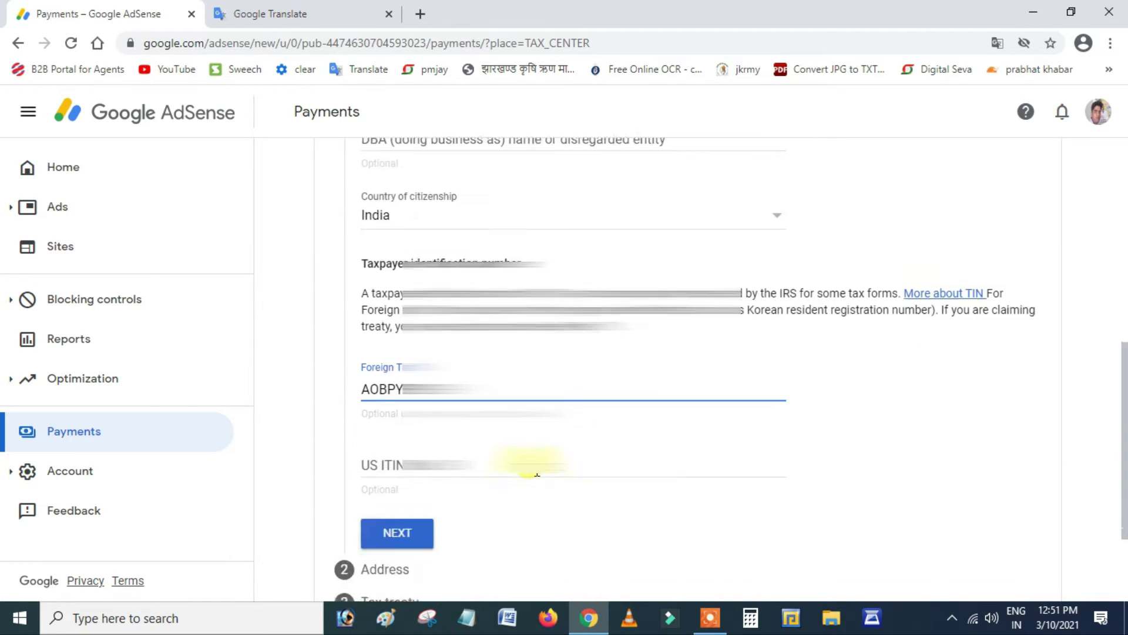
{"action": "left_click", "coordinate": [398, 531]}
Step: Fill in the permanent residence address line, city, pincode and state
{"action": "scroll", "coordinate": [464, 520], "scroll_direction": "down", "scroll_amount": 2}
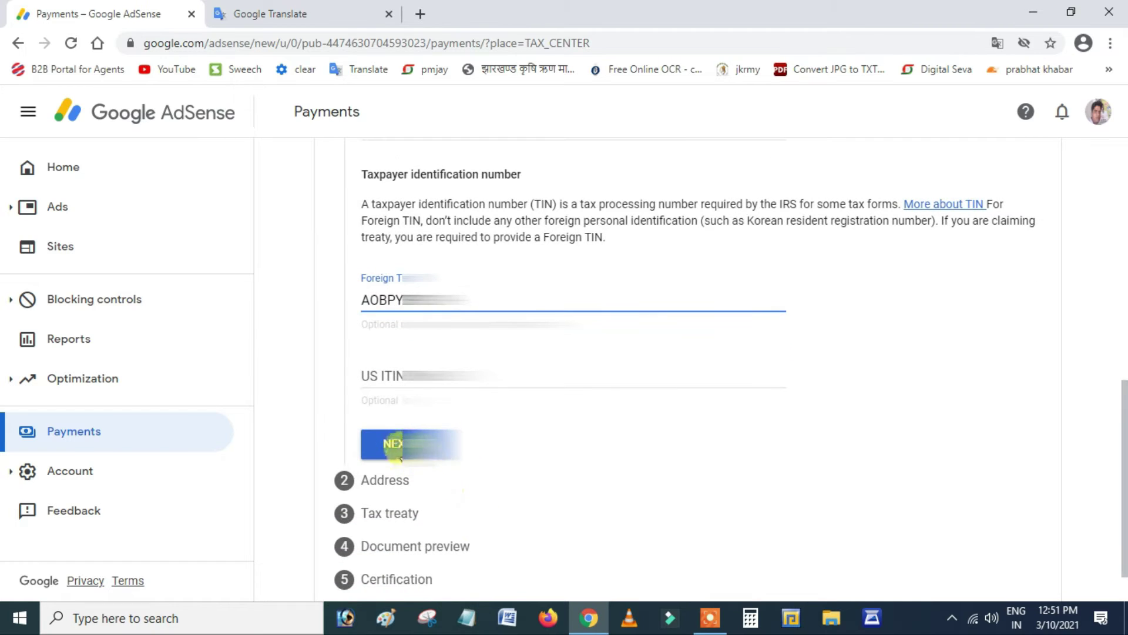
{"action": "scroll", "coordinate": [471, 449], "scroll_direction": "down", "scroll_amount": 8}
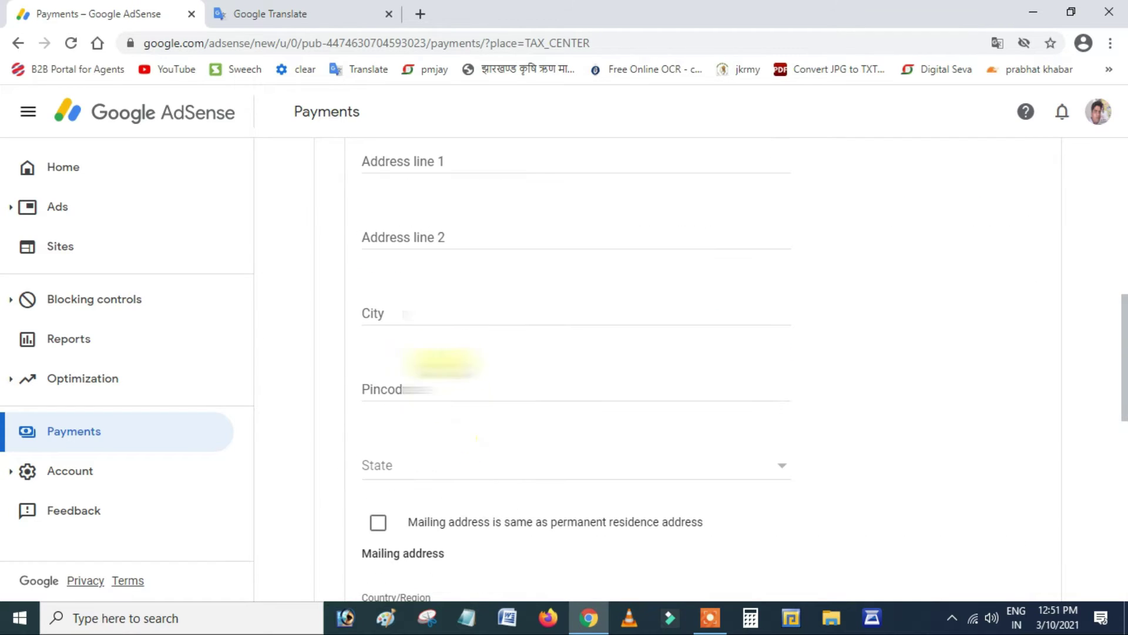
{"action": "scroll", "coordinate": [441, 342], "scroll_direction": "up", "scroll_amount": 3}
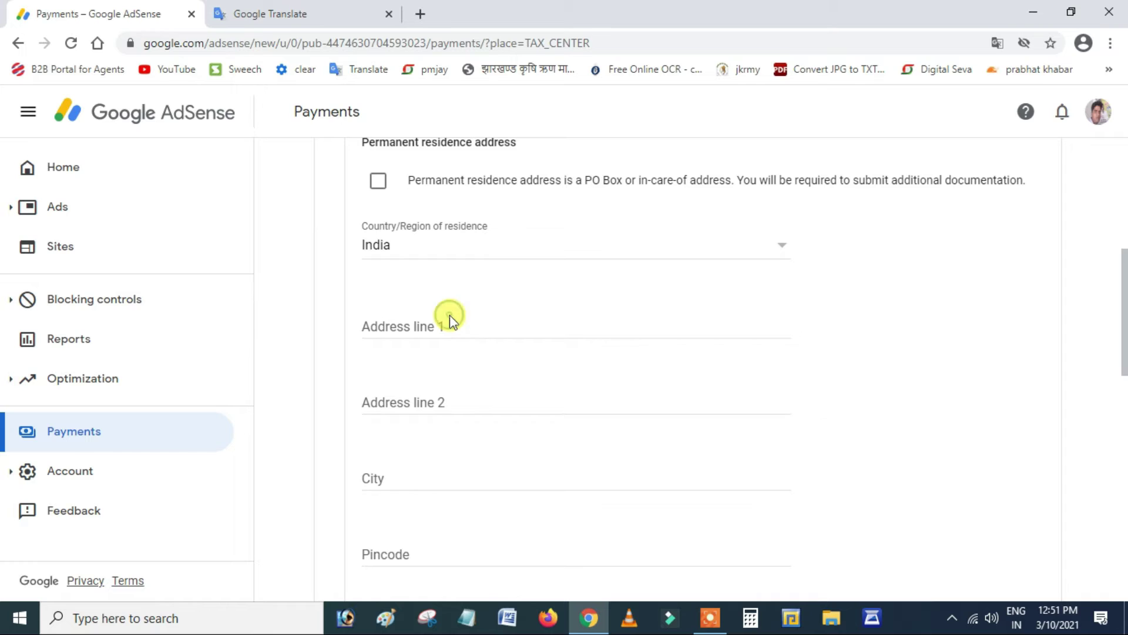
{"action": "left_click", "coordinate": [454, 324]}
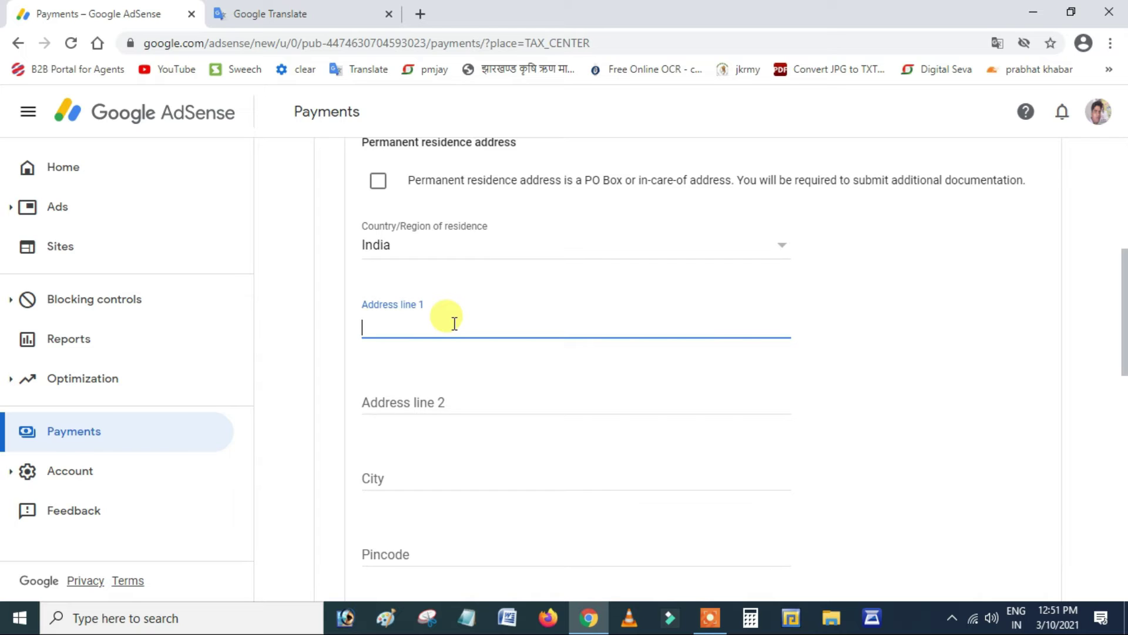
{"action": "scroll", "coordinate": [465, 370], "scroll_direction": "down", "scroll_amount": 7}
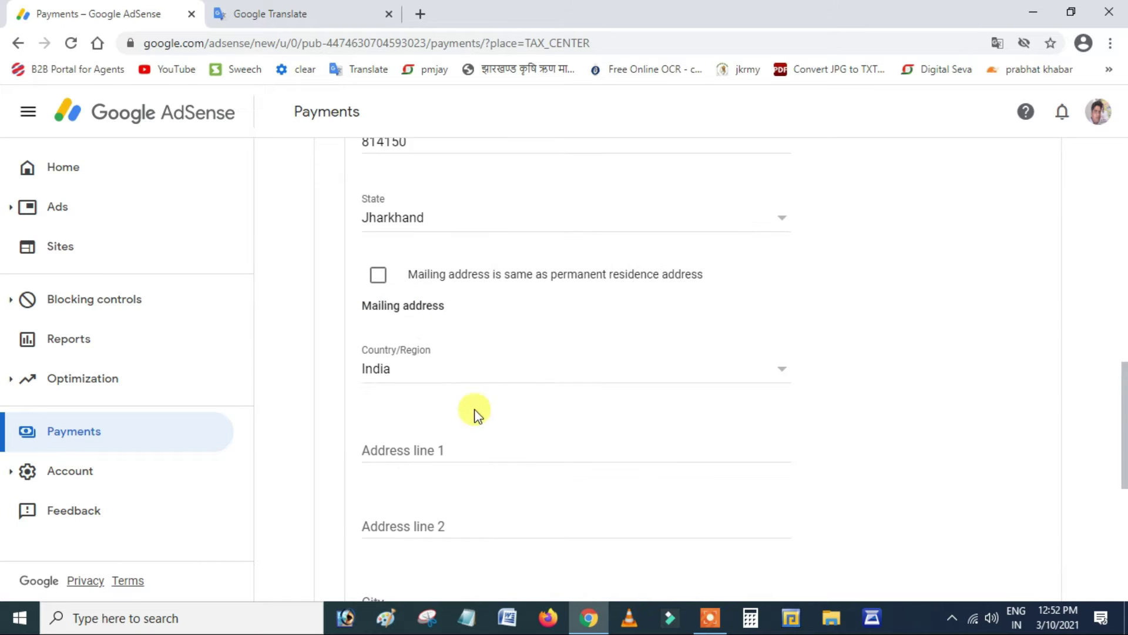
{"action": "scroll", "coordinate": [500, 434], "scroll_direction": "down", "scroll_amount": 1}
{"action": "scroll", "coordinate": [459, 356], "scroll_direction": "up", "scroll_amount": 3}
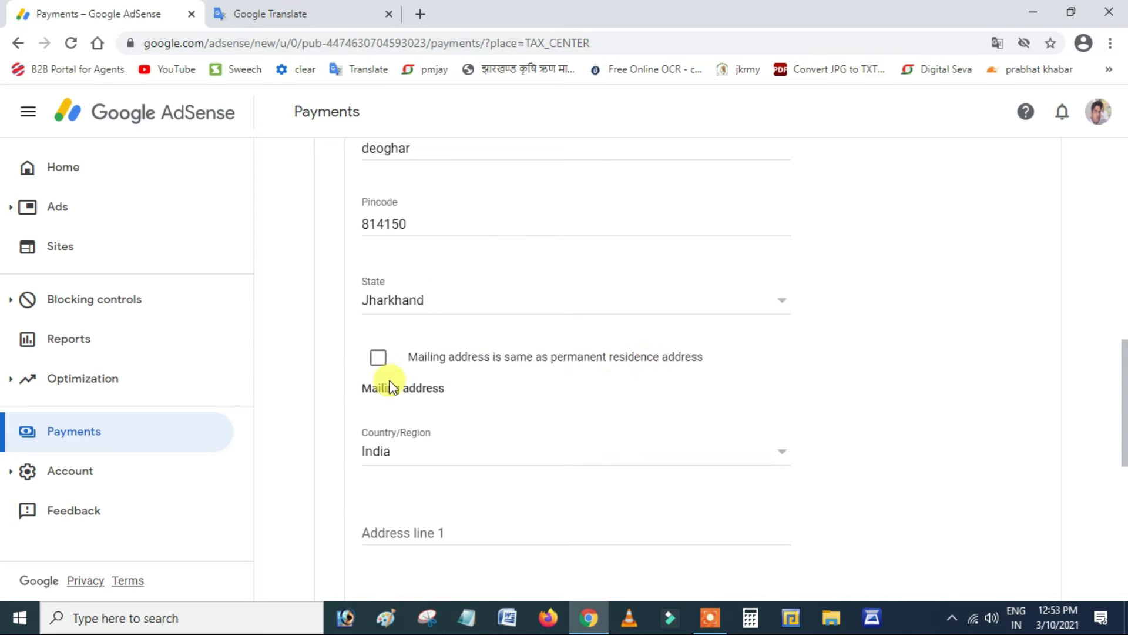
Step: Mark the mailing address as the same as the permanent address and continue to tax treaty
{"action": "left_click", "coordinate": [378, 360]}
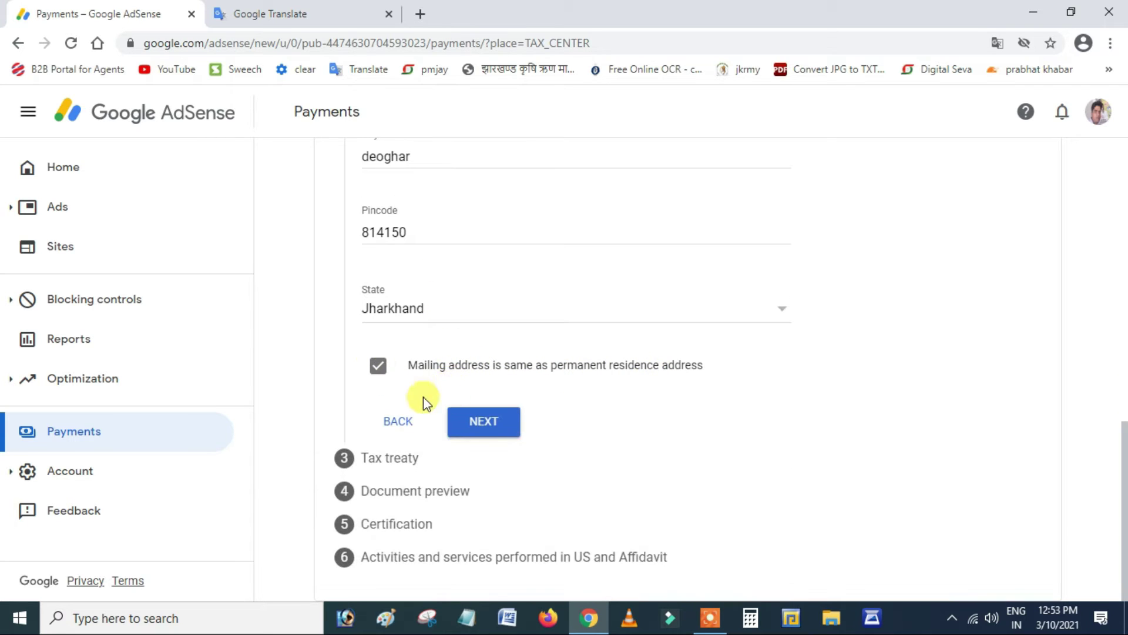
{"action": "left_click", "coordinate": [376, 369]}
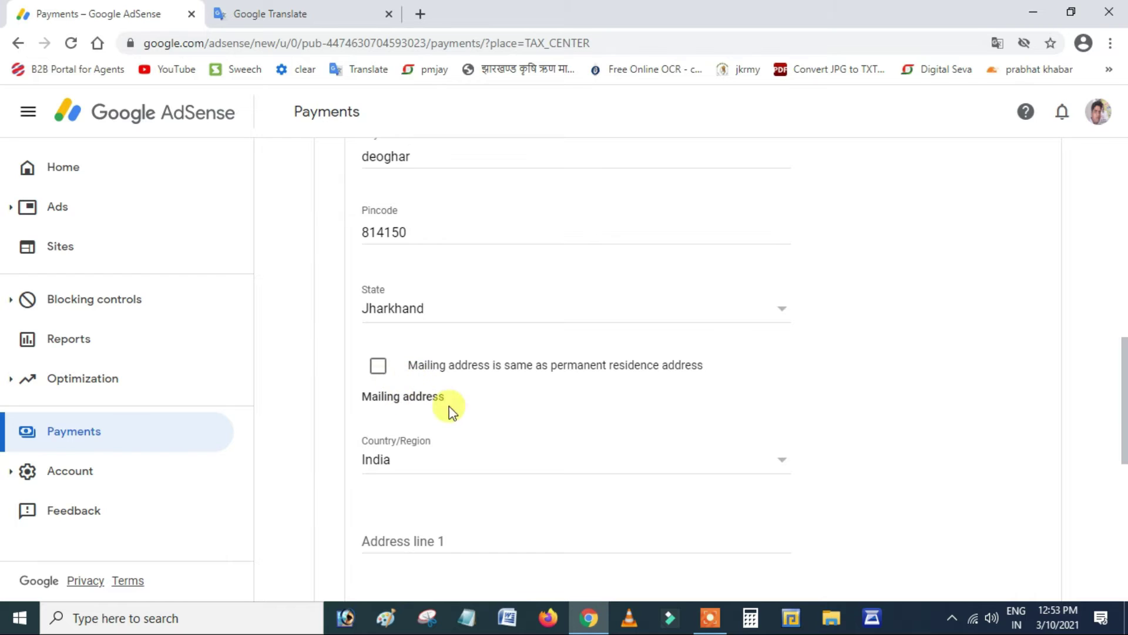
{"action": "scroll", "coordinate": [444, 470], "scroll_direction": "down", "scroll_amount": 6}
{"action": "scroll", "coordinate": [453, 438], "scroll_direction": "up", "scroll_amount": 6}
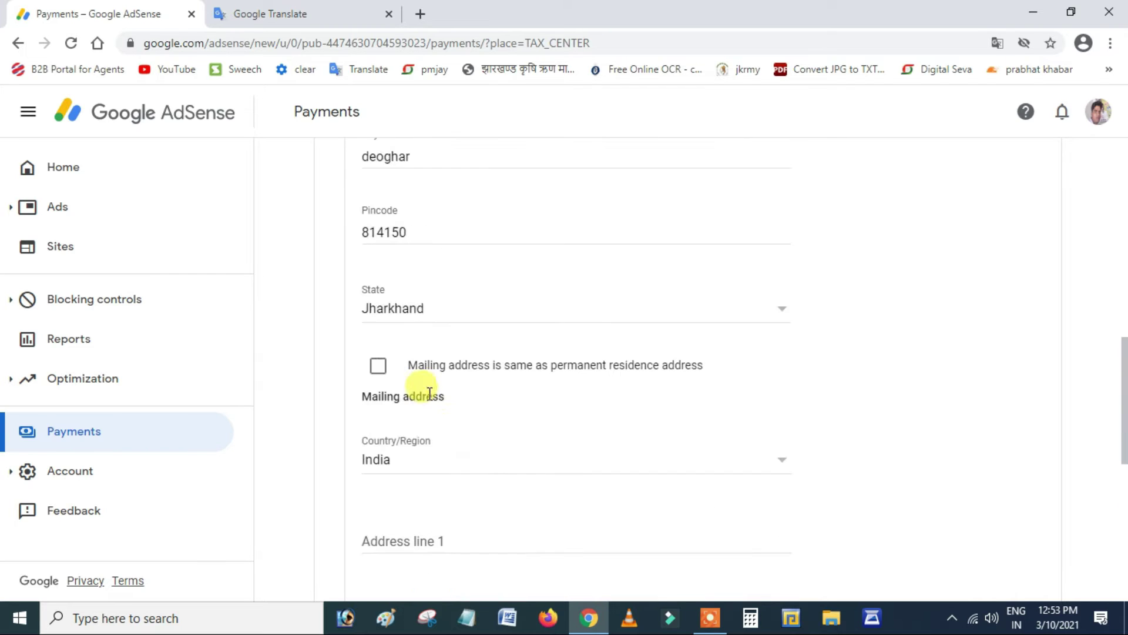
{"action": "left_click", "coordinate": [379, 366]}
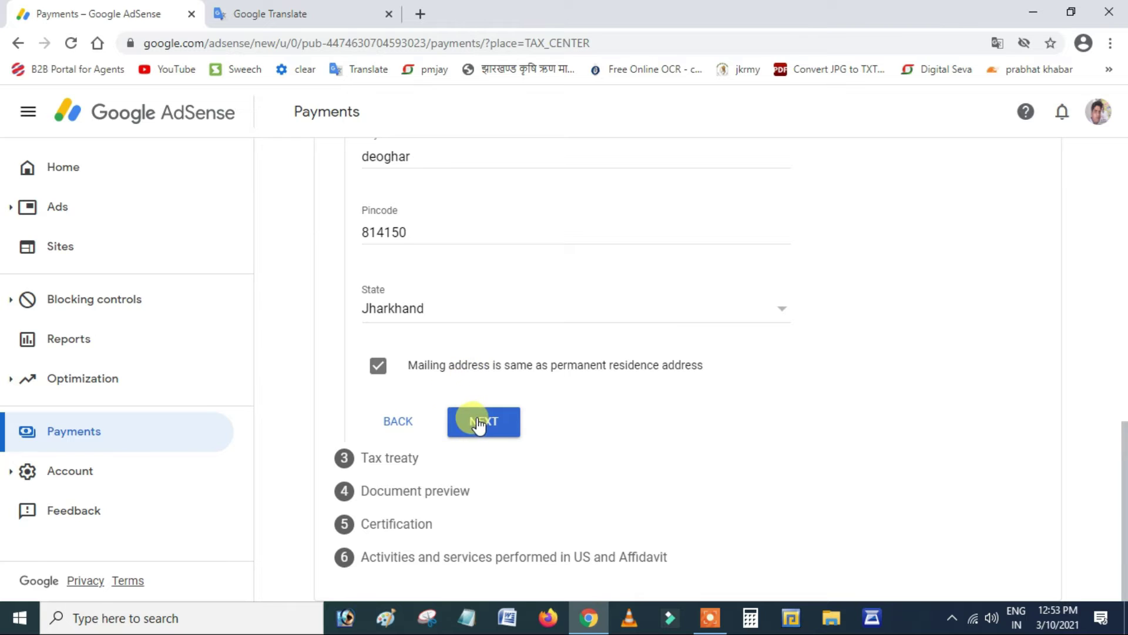
{"action": "left_click", "coordinate": [495, 426]}
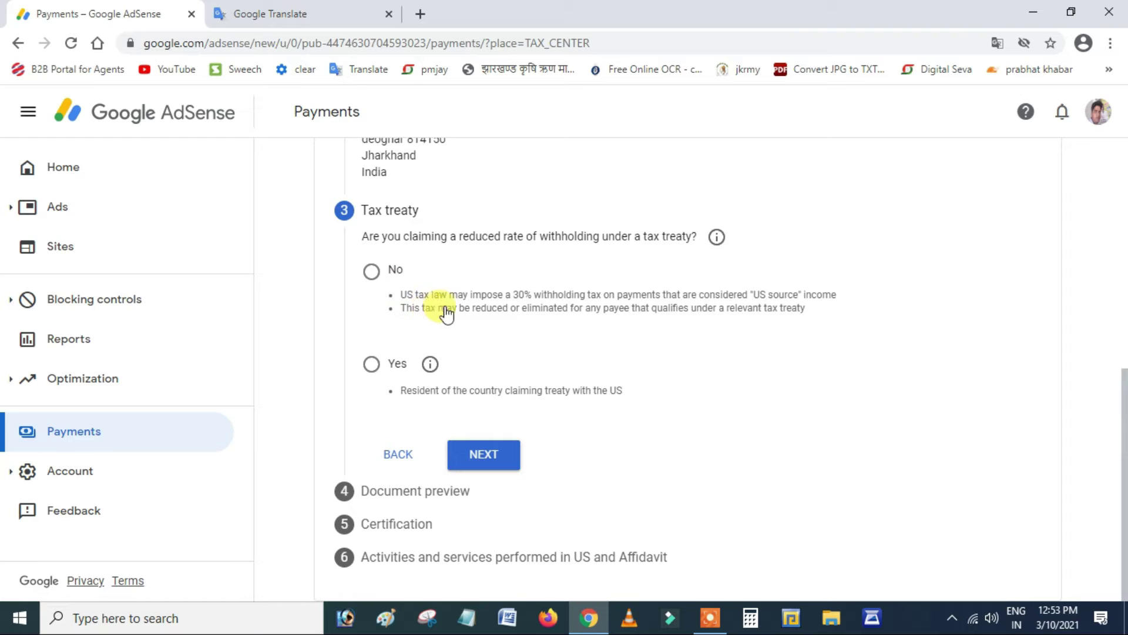
Step: Translate the reduced-rate withholding explanation into Hindi to read it
{"action": "left_click_drag", "start_coordinate": [398, 290], "coordinate": [801, 335]}
{"action": "left_click", "coordinate": [770, 313]}
{"action": "right_click", "coordinate": [770, 313]}
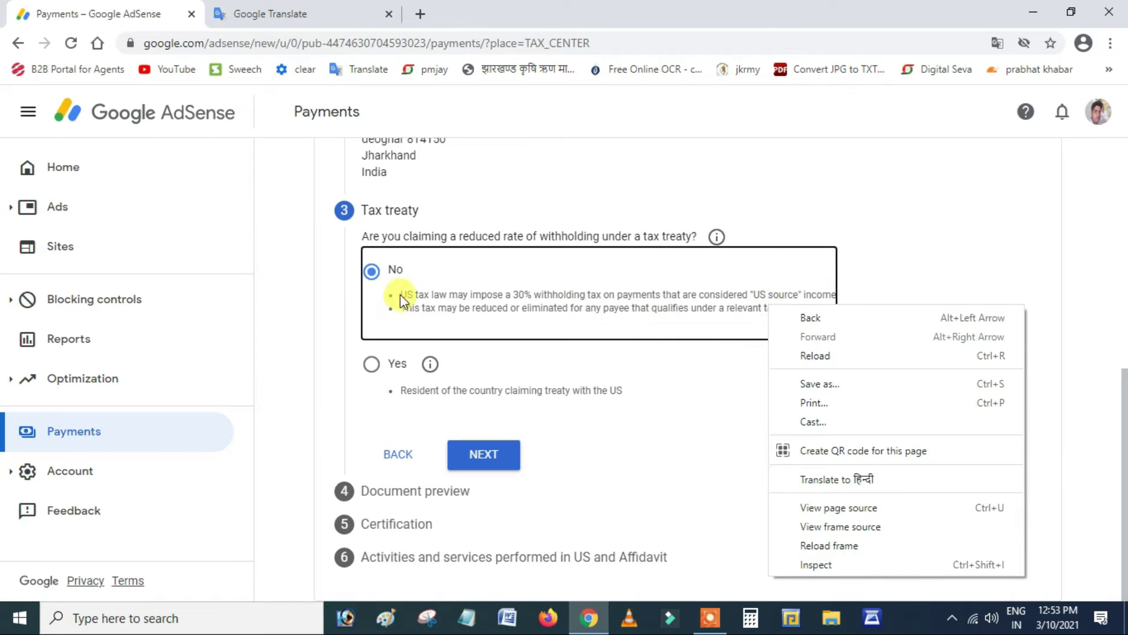
{"action": "left_click_drag", "start_coordinate": [399, 293], "coordinate": [782, 334]}
{"action": "right_click", "coordinate": [783, 334]}
{"action": "left_click", "coordinate": [835, 411]}
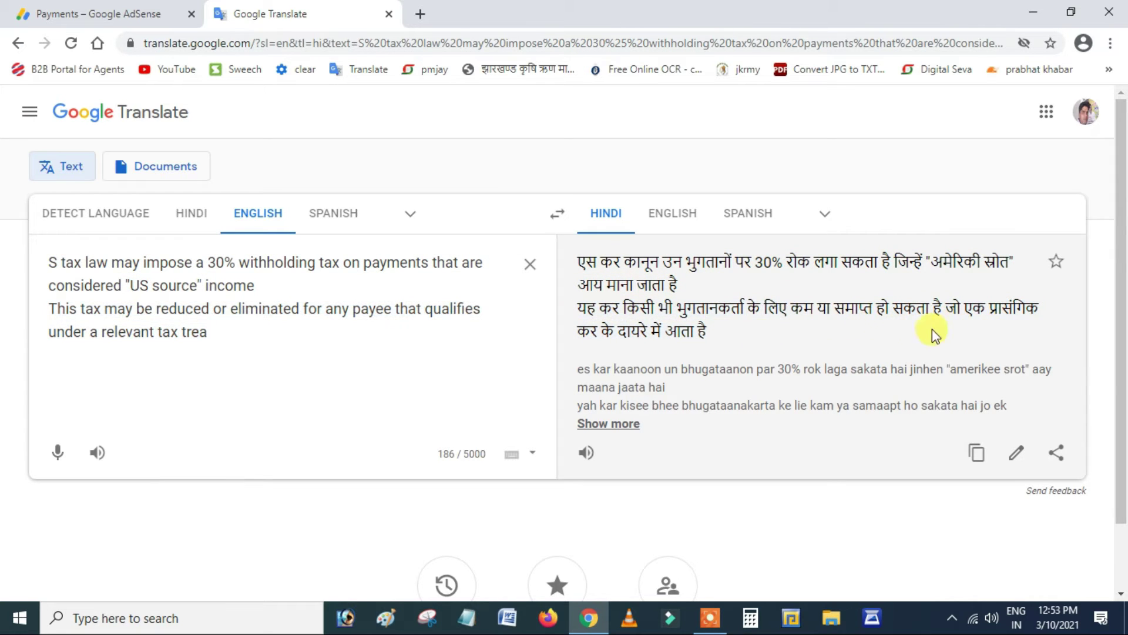
{"action": "left_click", "coordinate": [94, 13]}
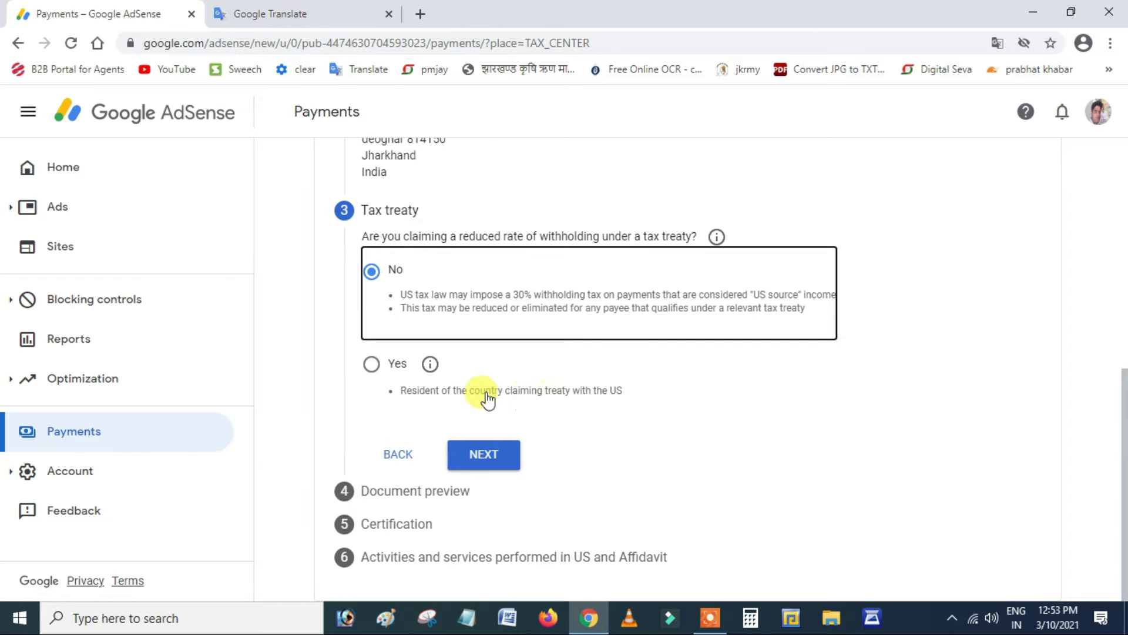
Step: Answer Yes to the treaty claim, confirm treaty-country residence, and choose India
{"action": "left_click", "coordinate": [431, 393]}
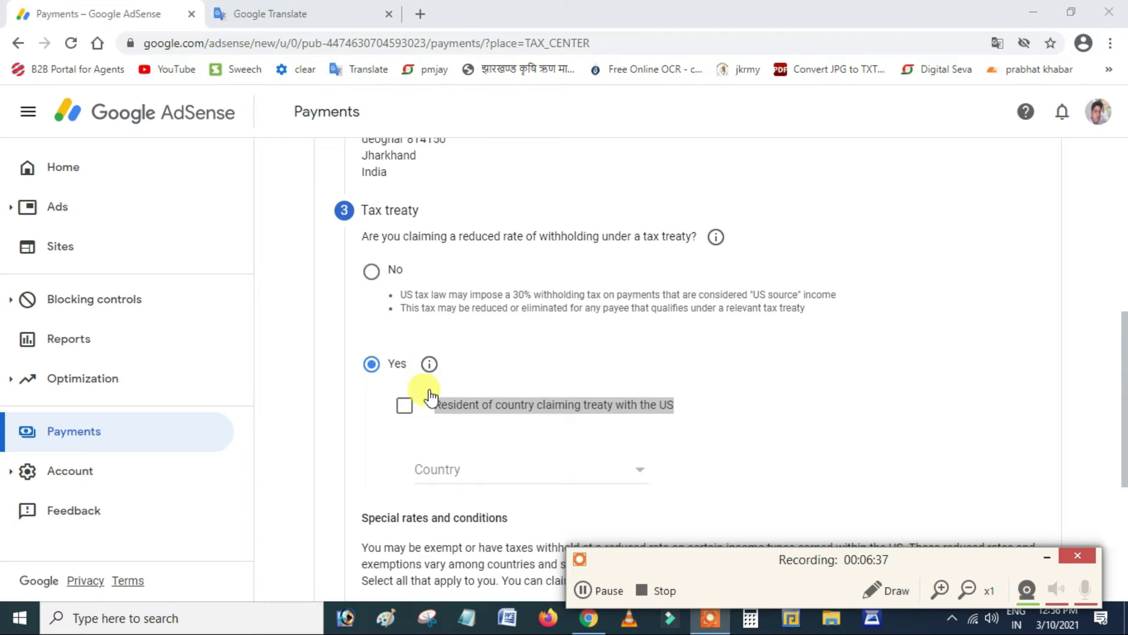
{"action": "left_click", "coordinate": [806, 411]}
{"action": "scroll", "coordinate": [529, 433], "scroll_direction": "down", "scroll_amount": 1}
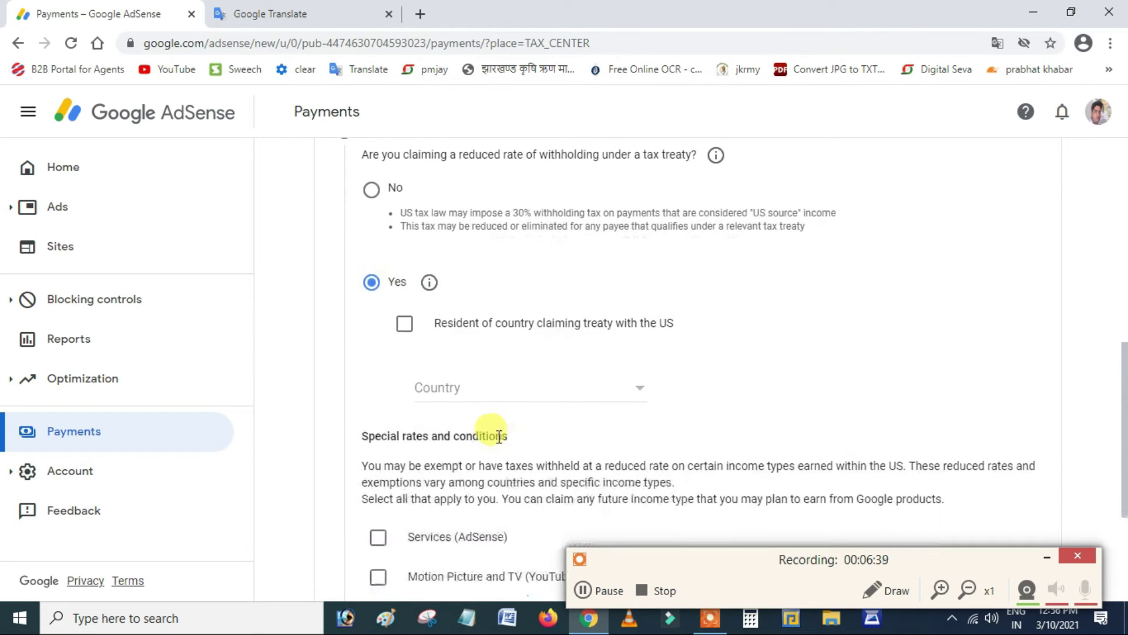
{"action": "left_click", "coordinate": [405, 325]}
{"action": "left_click", "coordinate": [477, 399]}
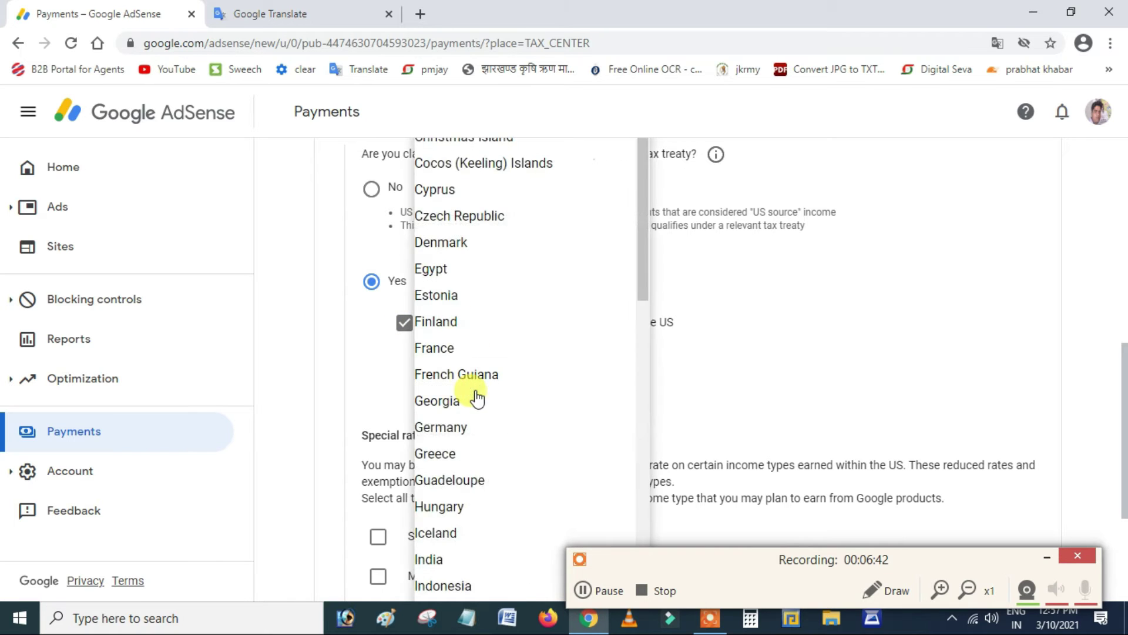
{"action": "scroll", "coordinate": [469, 388], "scroll_direction": "down", "scroll_amount": 3}
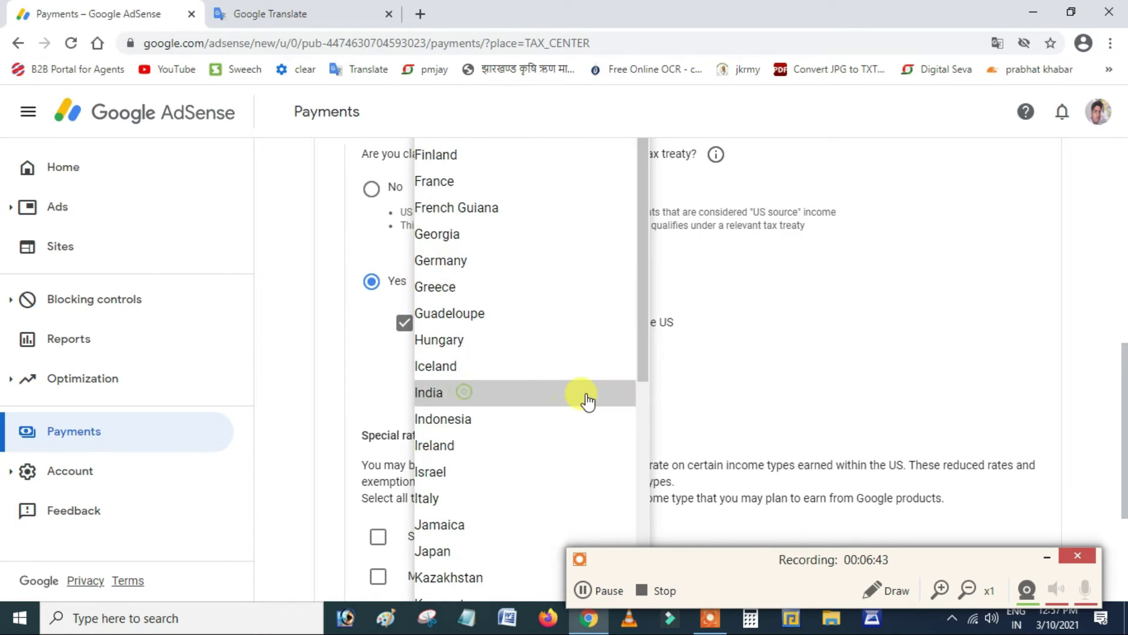
{"action": "left_click", "coordinate": [505, 402]}
{"action": "scroll", "coordinate": [646, 423], "scroll_direction": "down", "scroll_amount": 2}
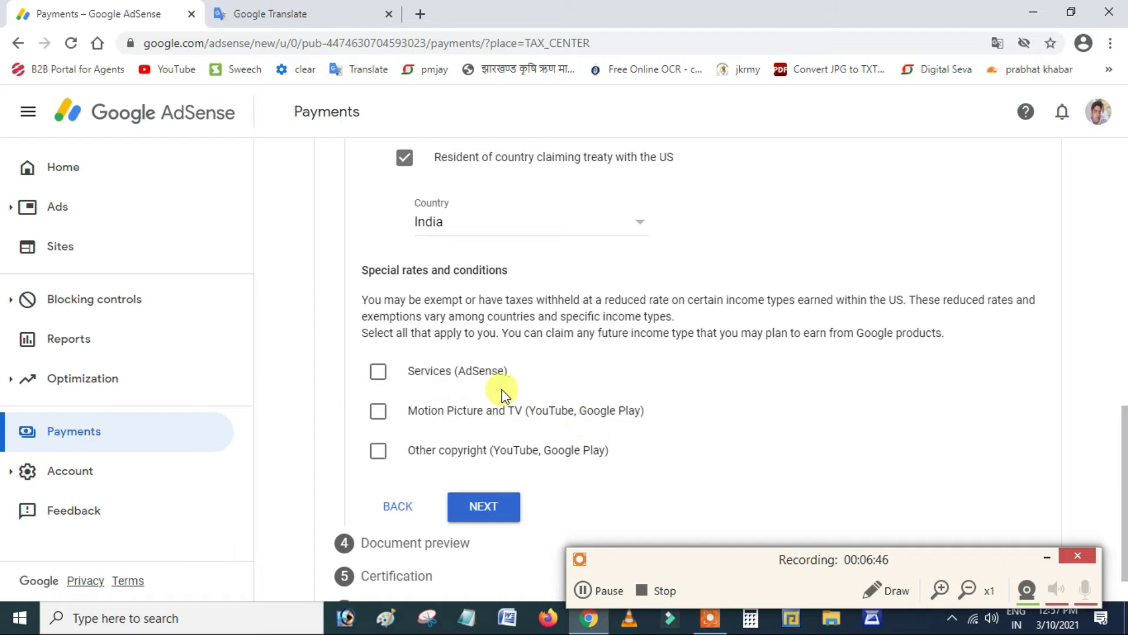
Step: Claim Services (AdSense) income under Article 7 paragraph 1 at a 0% rate
{"action": "left_click", "coordinate": [378, 371]}
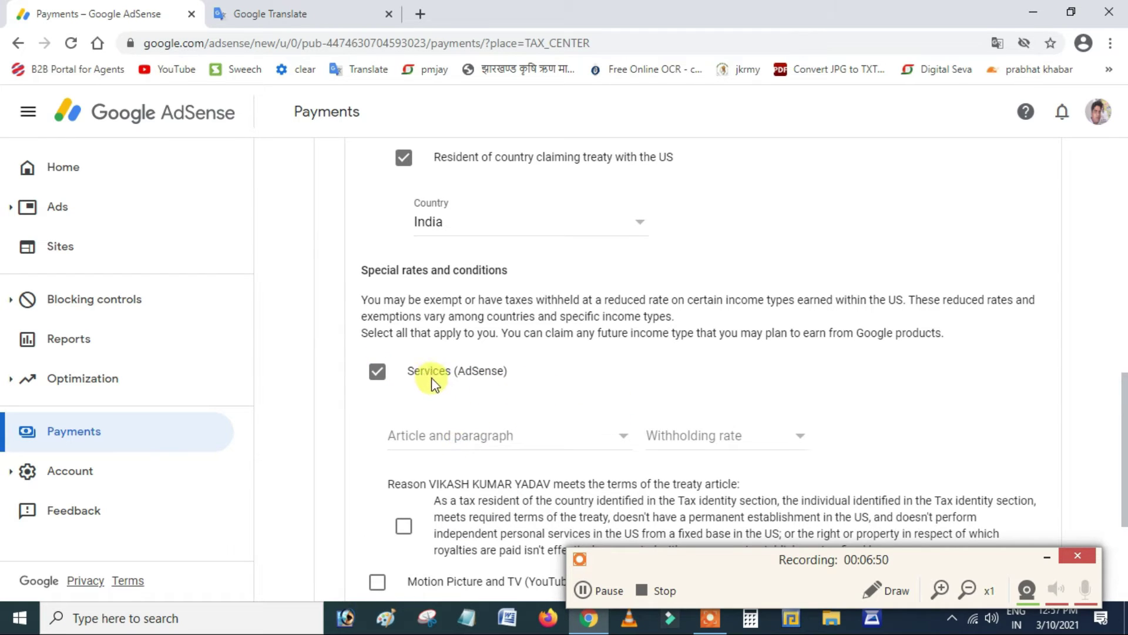
{"action": "left_click", "coordinate": [464, 444]}
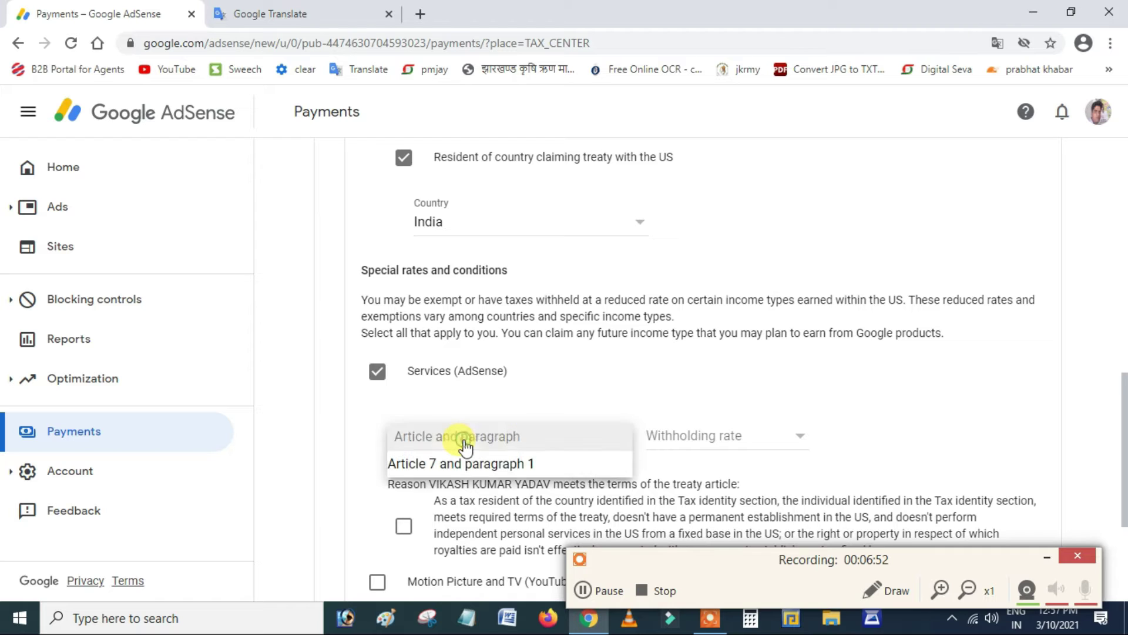
{"action": "left_click", "coordinate": [438, 464]}
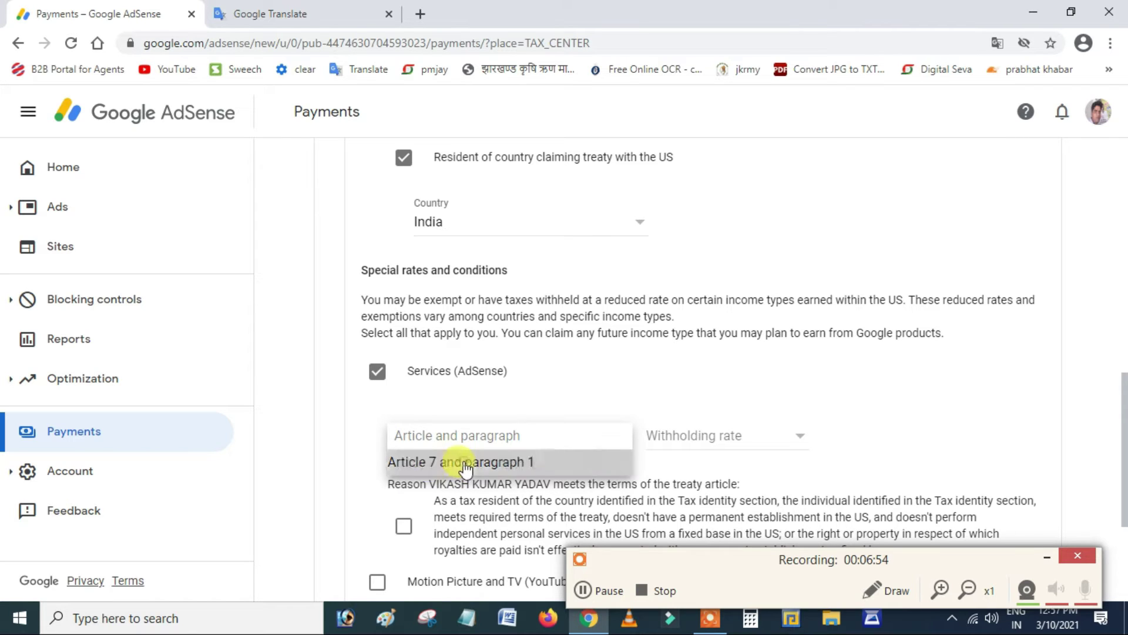
{"action": "scroll", "coordinate": [628, 411], "scroll_direction": "down", "scroll_amount": 3}
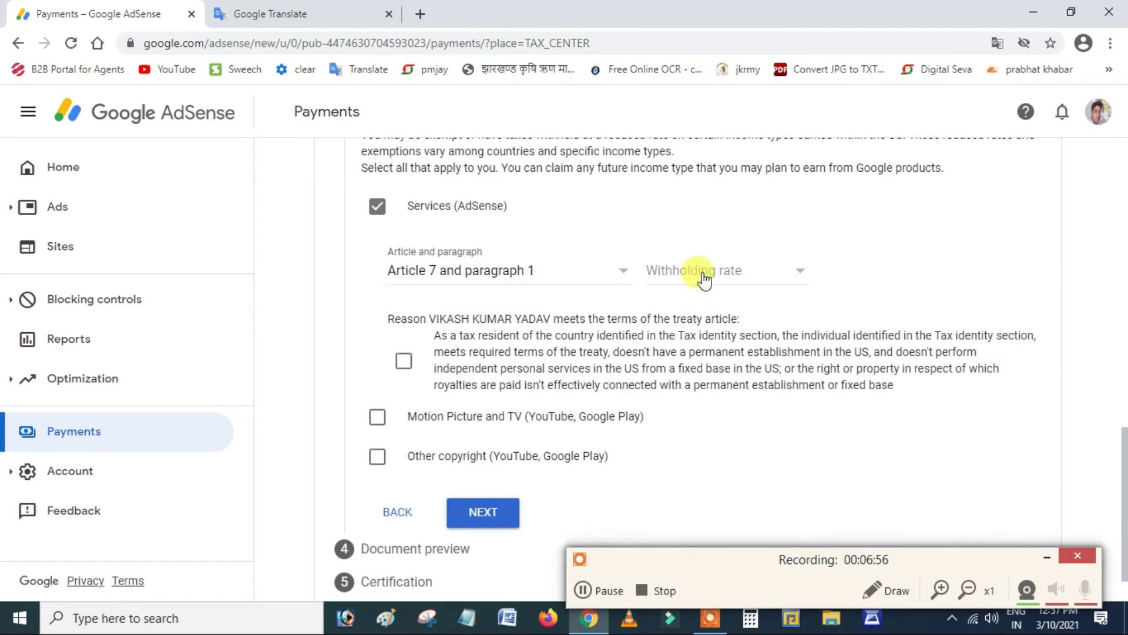
{"action": "left_click", "coordinate": [704, 277]}
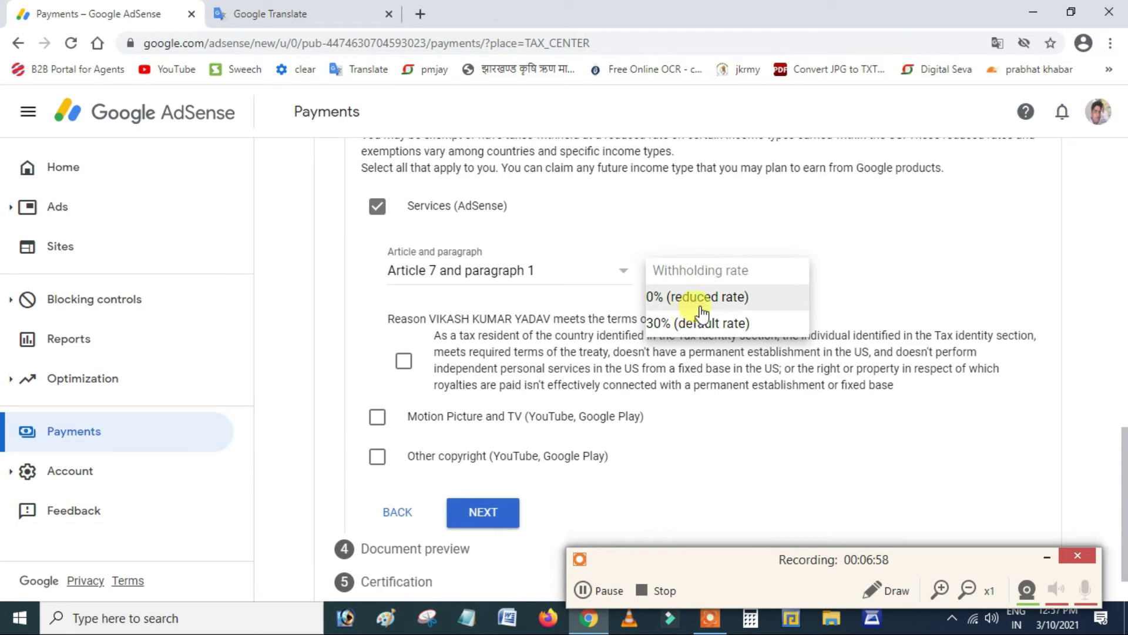
{"action": "left_click", "coordinate": [720, 304]}
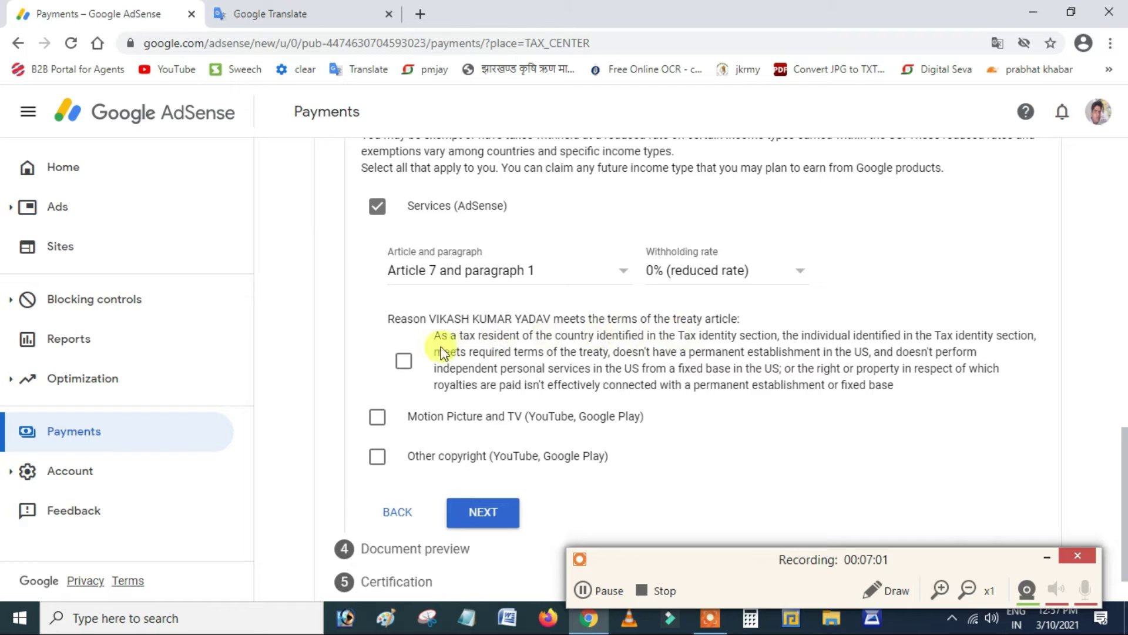
Step: Claim Motion Picture and TV income under Article 12 paragraph 2A II at 15%, affirming the treaty terms
{"action": "left_click", "coordinate": [376, 418]}
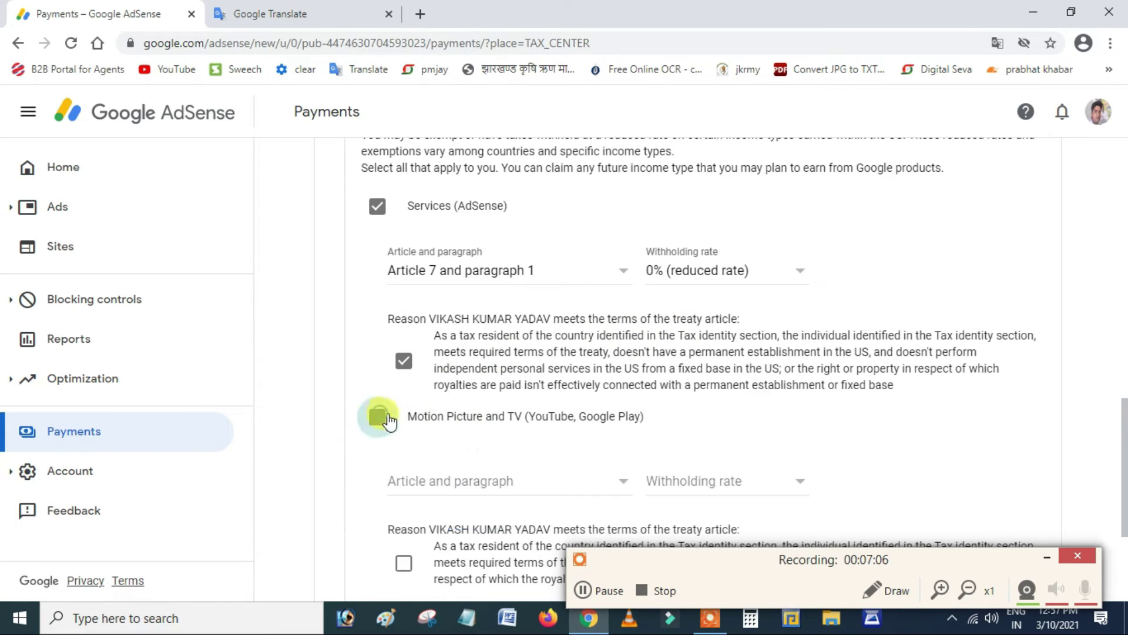
{"action": "scroll", "coordinate": [526, 448], "scroll_direction": "down", "scroll_amount": 3}
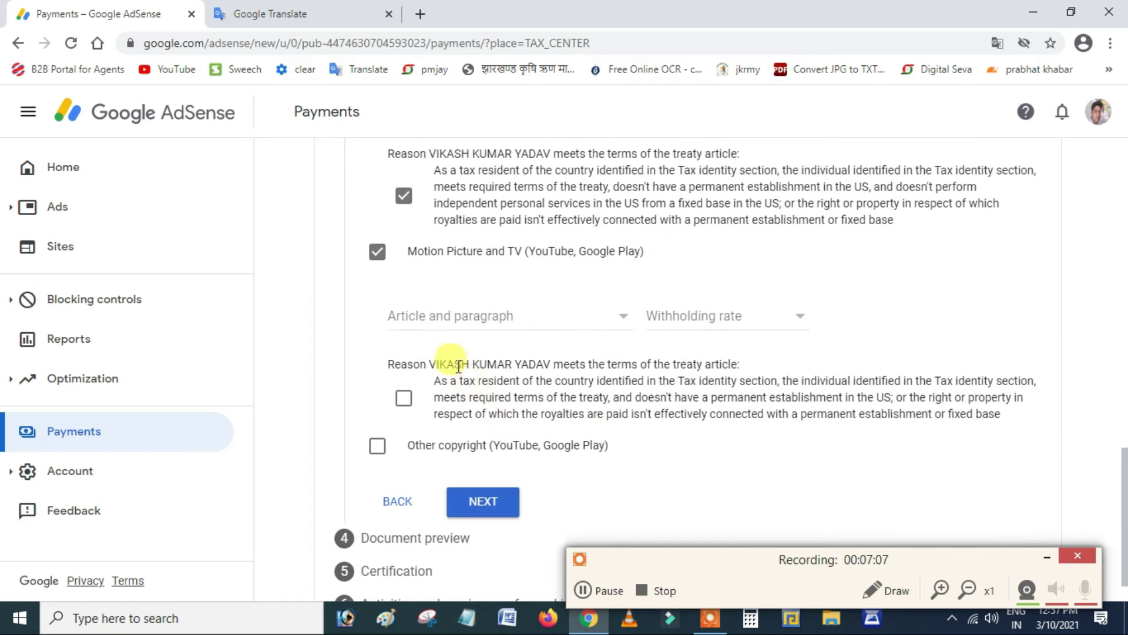
{"action": "left_click", "coordinate": [497, 320]}
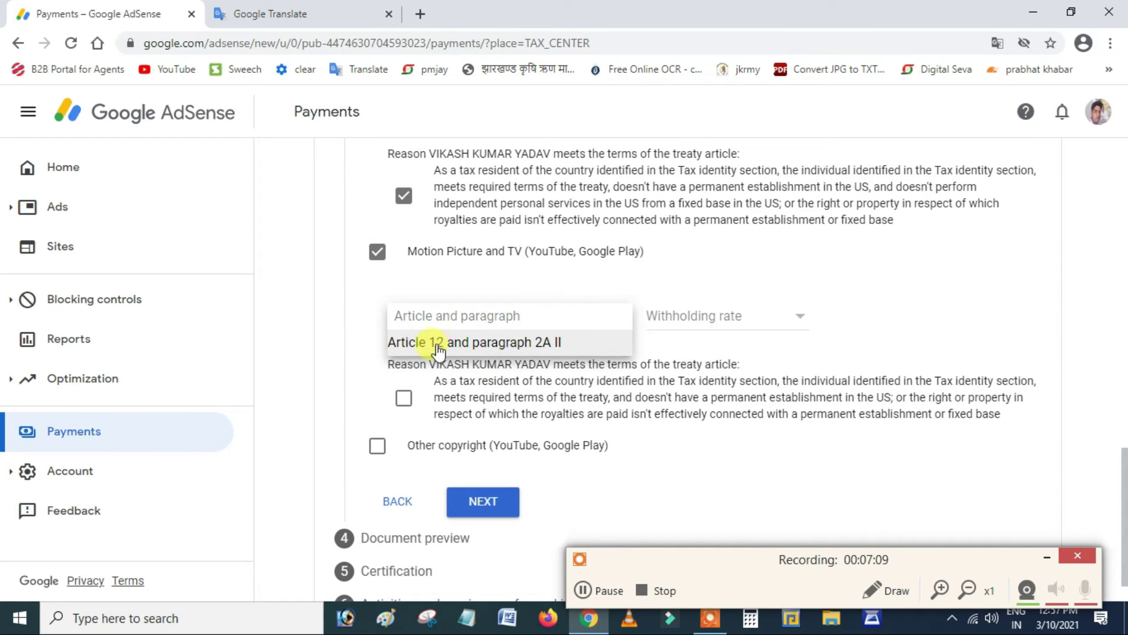
{"action": "left_click", "coordinate": [481, 346]}
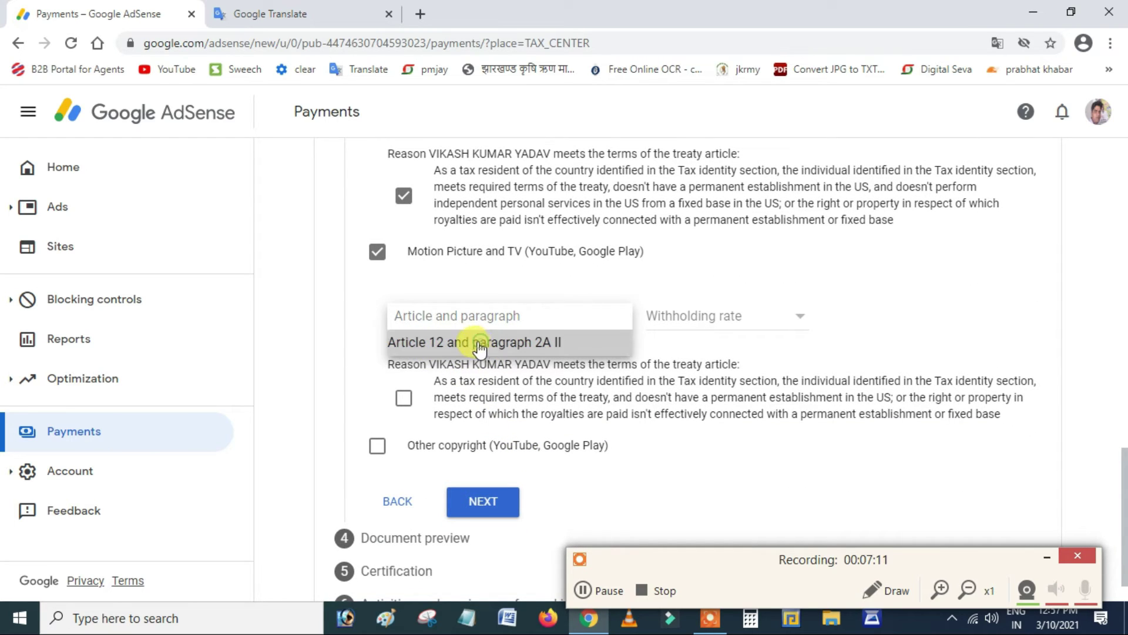
{"action": "left_click", "coordinate": [704, 317]}
{"action": "left_click", "coordinate": [680, 343]}
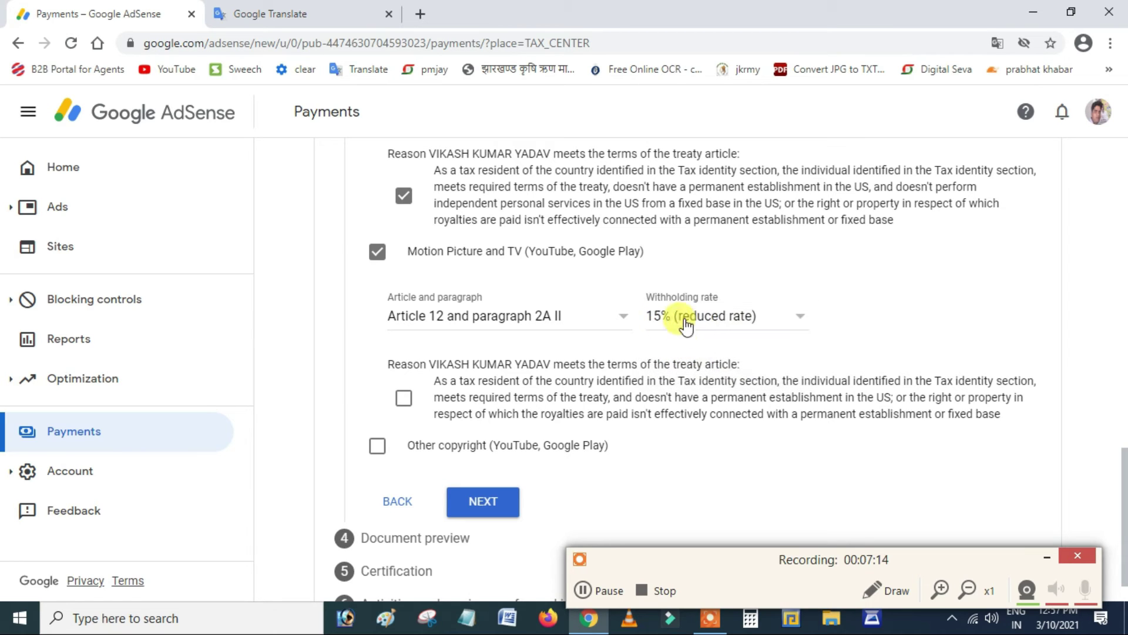
{"action": "left_click", "coordinate": [404, 401]}
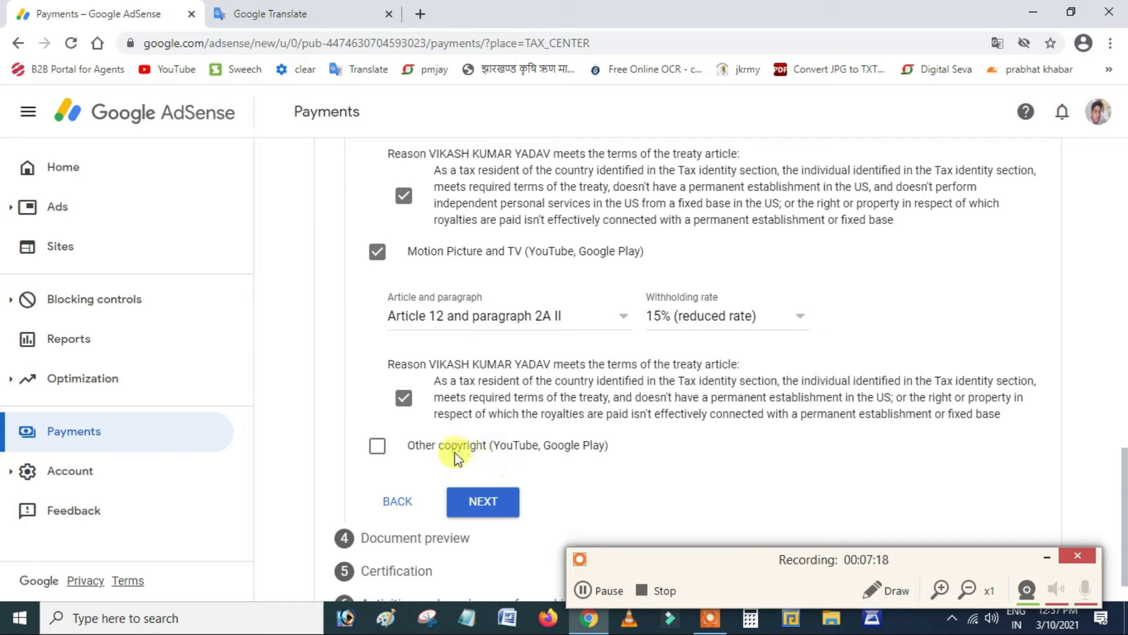
Step: Claim Other copyright income under Article 12 paragraph 2A II at 15% reduced rate
{"action": "left_click", "coordinate": [378, 448]}
{"action": "scroll", "coordinate": [452, 466], "scroll_direction": "down", "scroll_amount": 3}
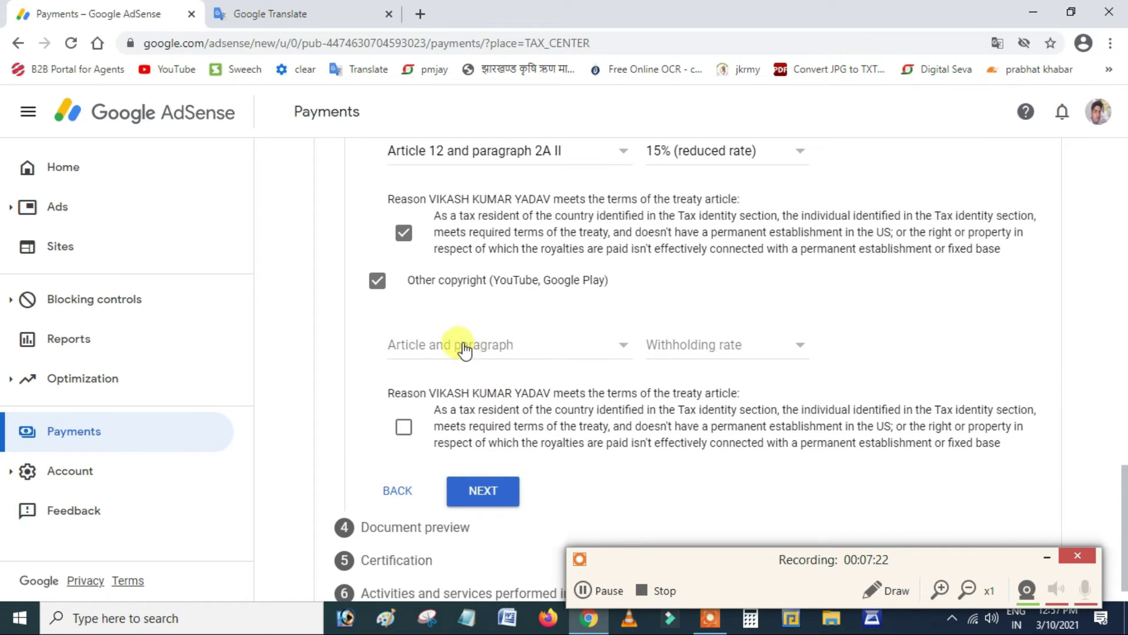
{"action": "left_click", "coordinate": [464, 351]}
{"action": "left_click", "coordinate": [472, 371]}
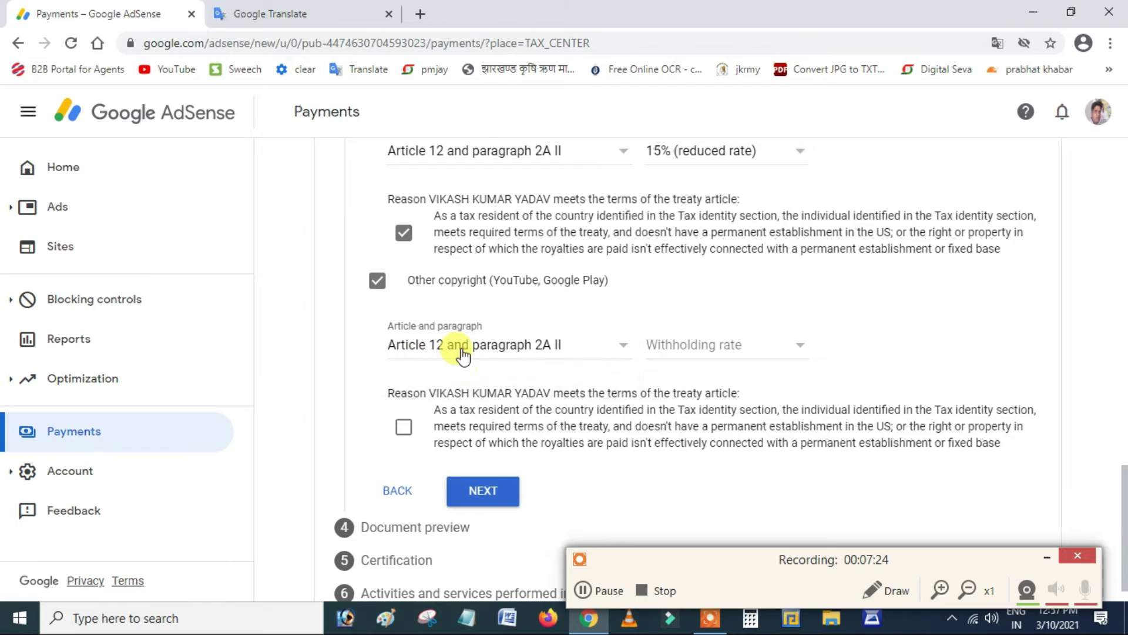
{"action": "left_click", "coordinate": [681, 351]}
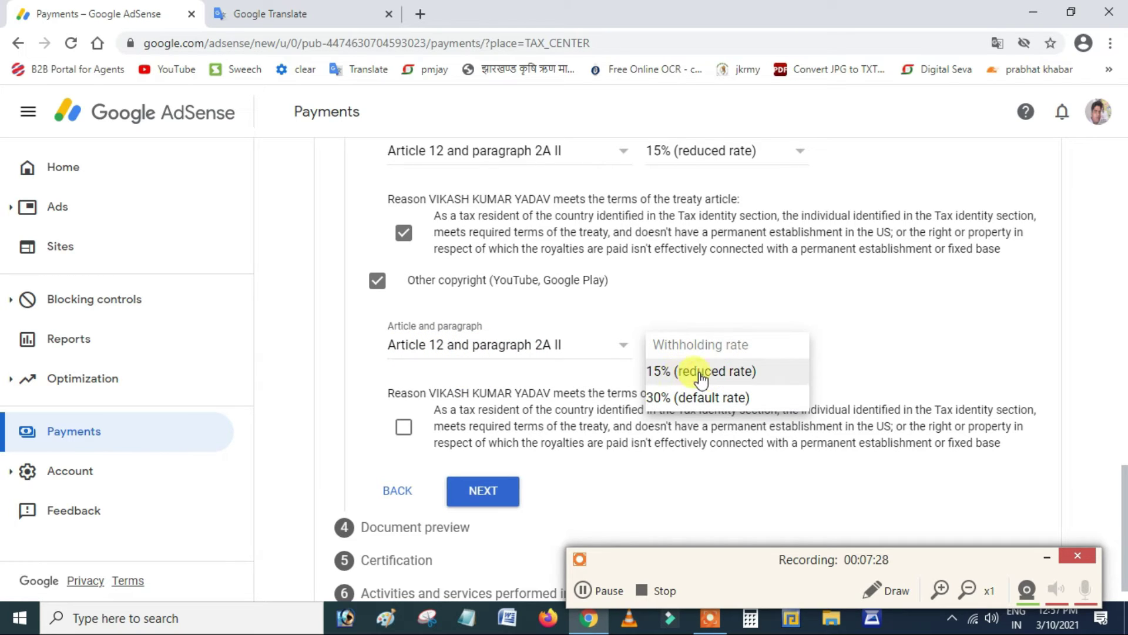
{"action": "left_click", "coordinate": [704, 376]}
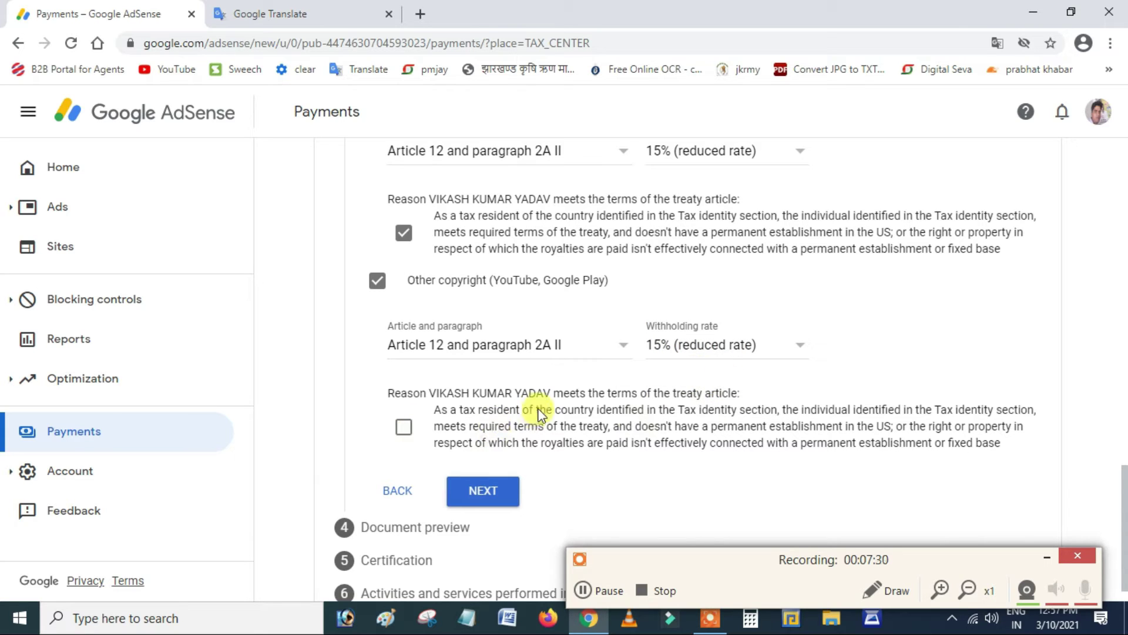
{"action": "left_click", "coordinate": [404, 426]}
{"action": "scroll", "coordinate": [529, 435], "scroll_direction": "down", "scroll_amount": 1}
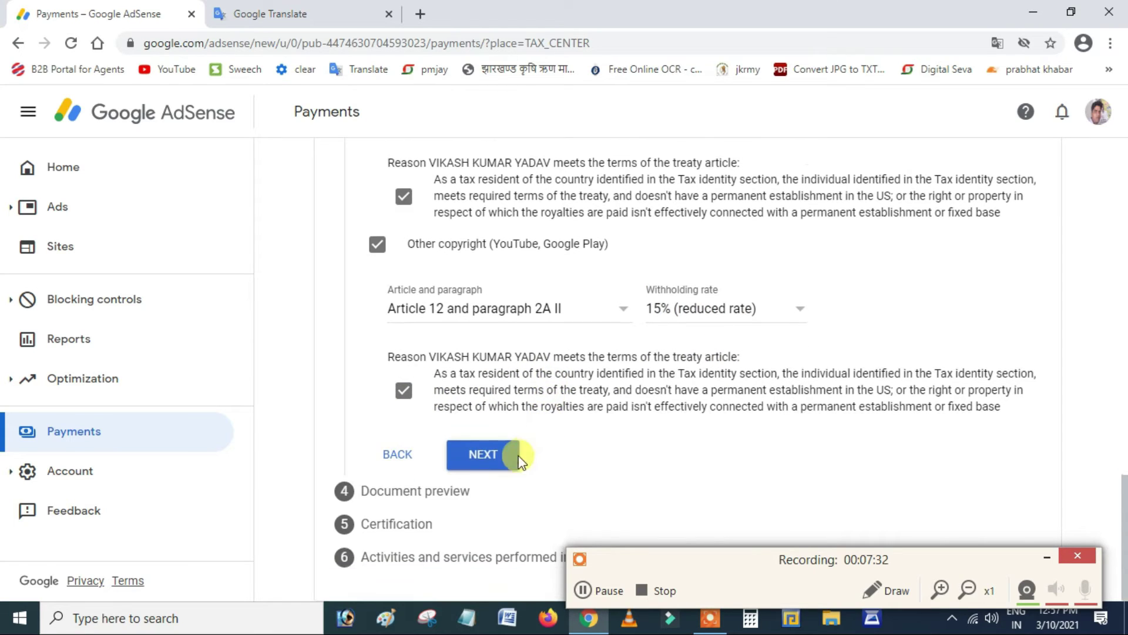
{"action": "left_click", "coordinate": [499, 456]}
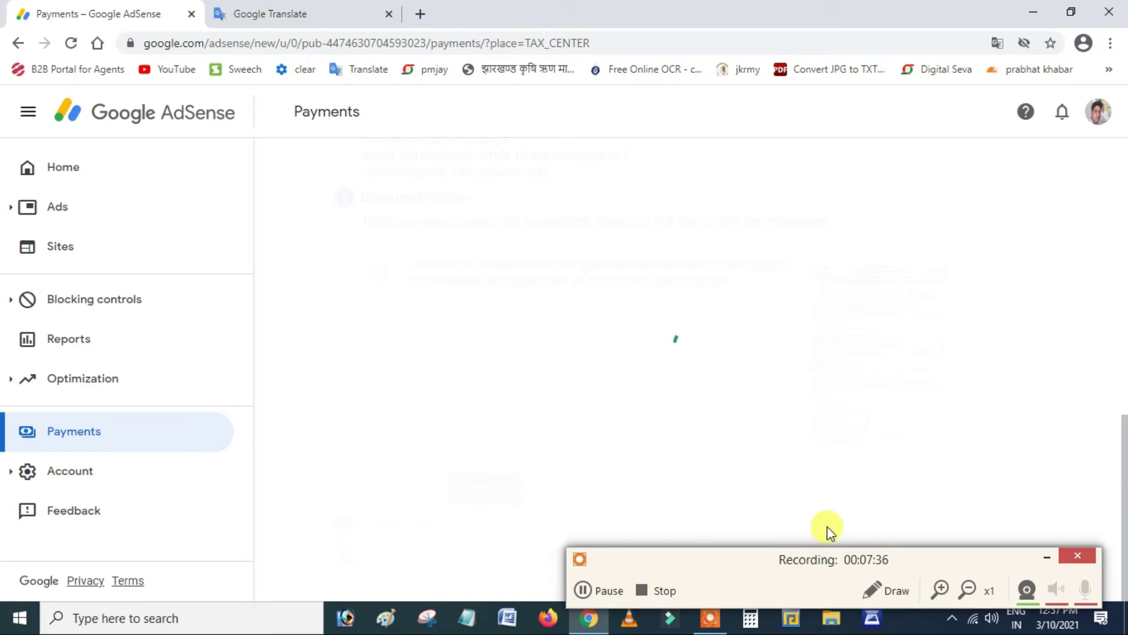
Step: Confirm the four generated W-8BEN forms were reviewed
{"action": "left_click", "coordinate": [1046, 558]}
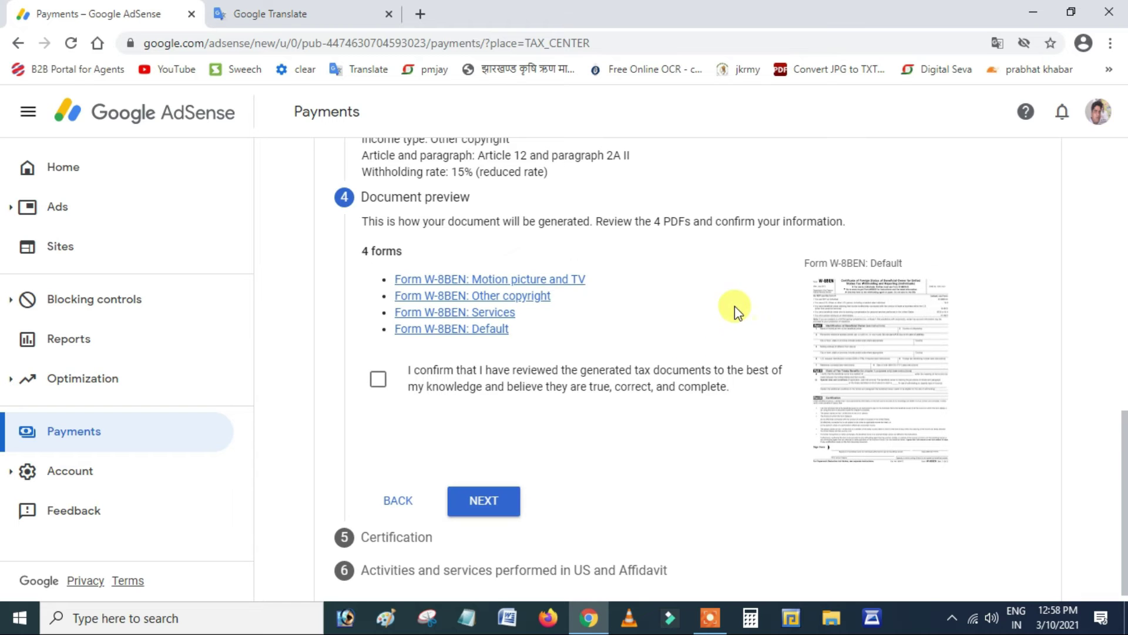
{"action": "left_click", "coordinate": [378, 380]}
{"action": "left_click", "coordinate": [483, 503]}
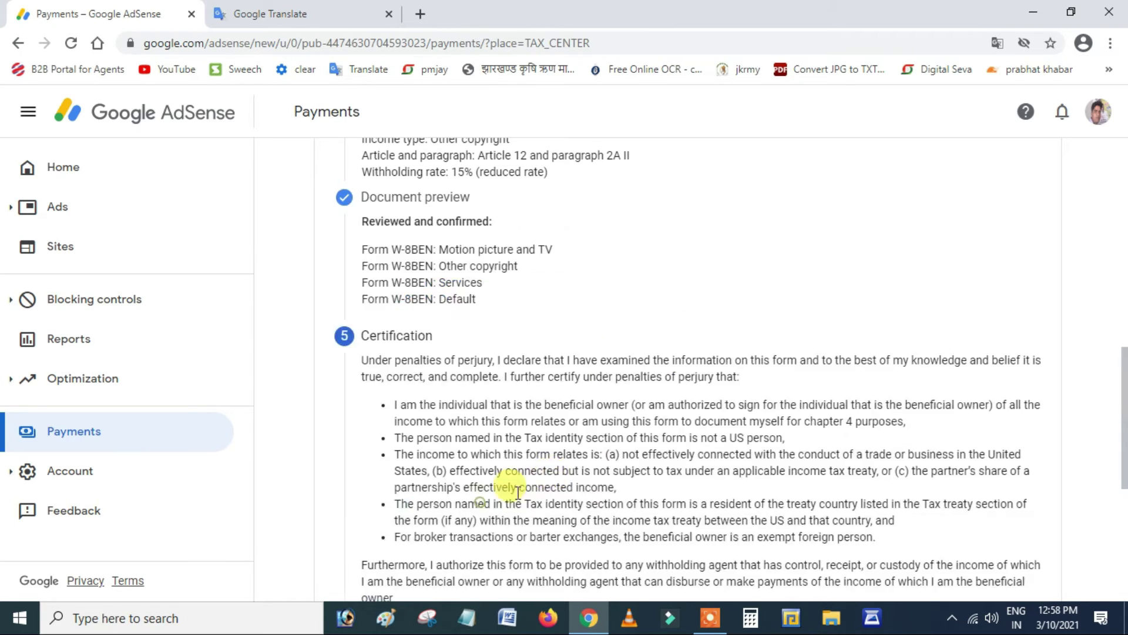
Step: Enter the full legal name and confirm being the person listed in the signature section
{"action": "scroll", "coordinate": [485, 423], "scroll_direction": "down", "scroll_amount": 3}
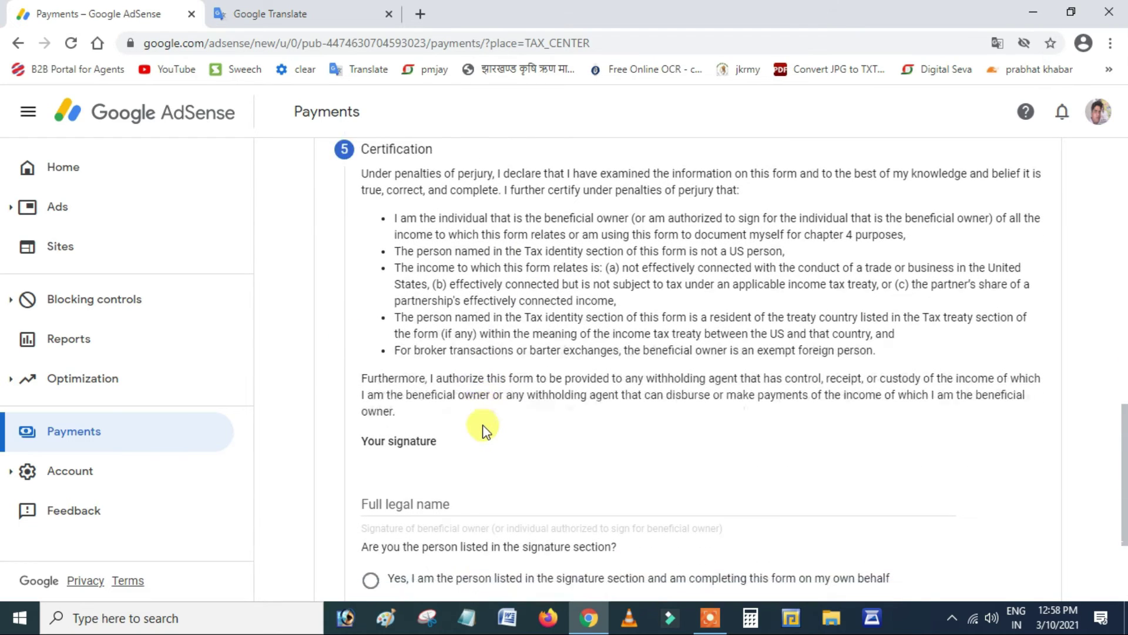
{"action": "left_click", "coordinate": [448, 361]}
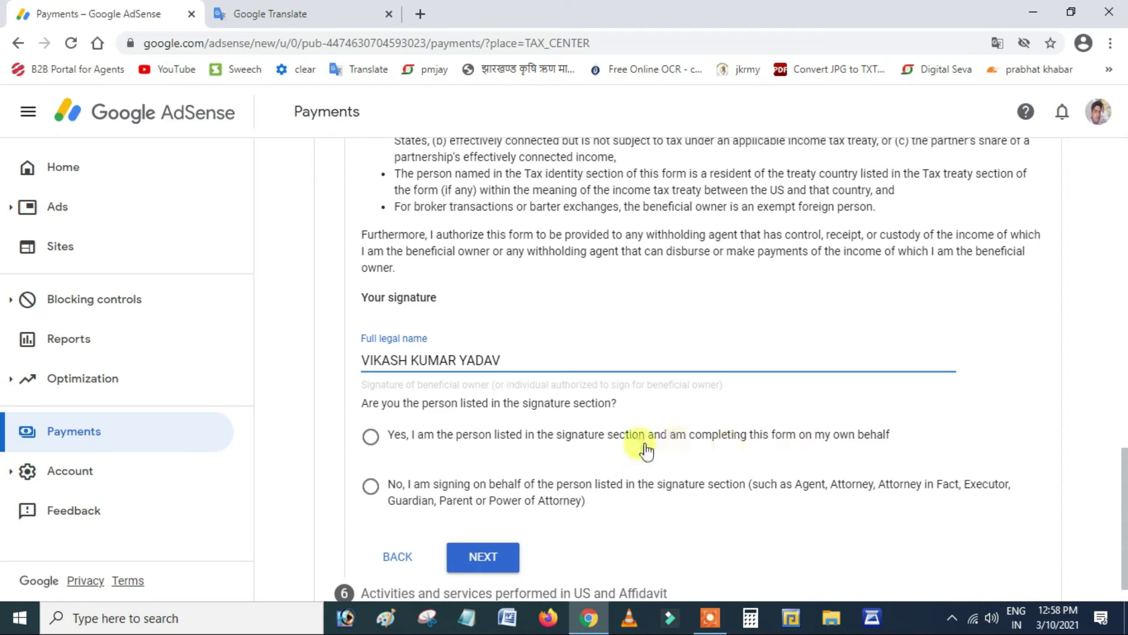
{"action": "left_click", "coordinate": [371, 437]}
{"action": "scroll", "coordinate": [529, 452], "scroll_direction": "down", "scroll_amount": 1}
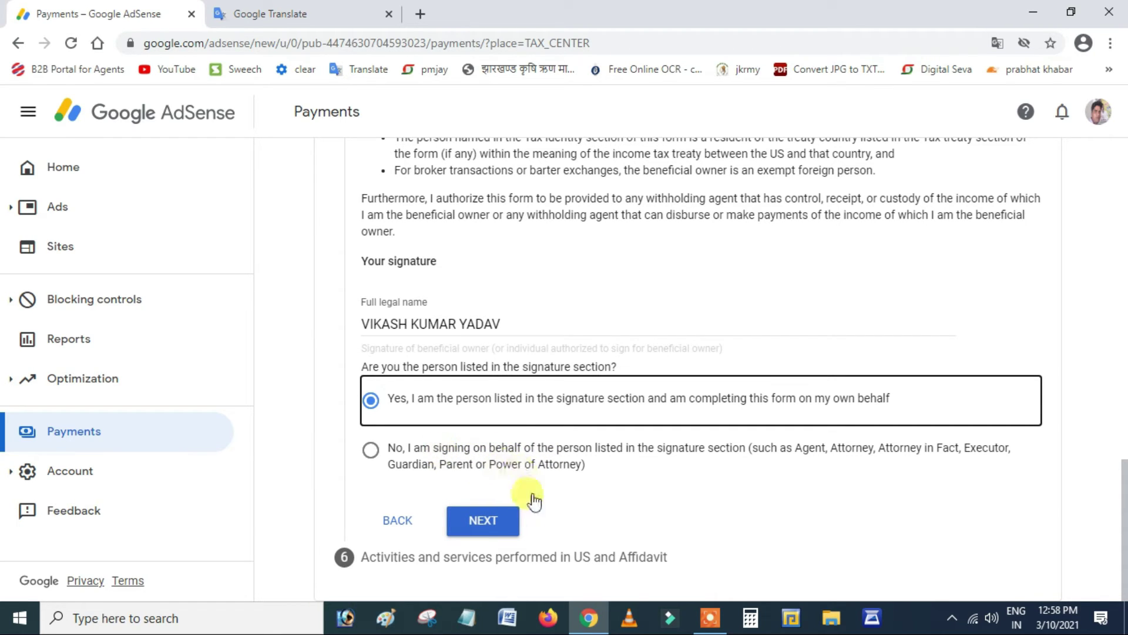
Step: Save the signed certification and advance to step 6, Activities and services performed in US and Affidavit
{"action": "left_click", "coordinate": [709, 617]}
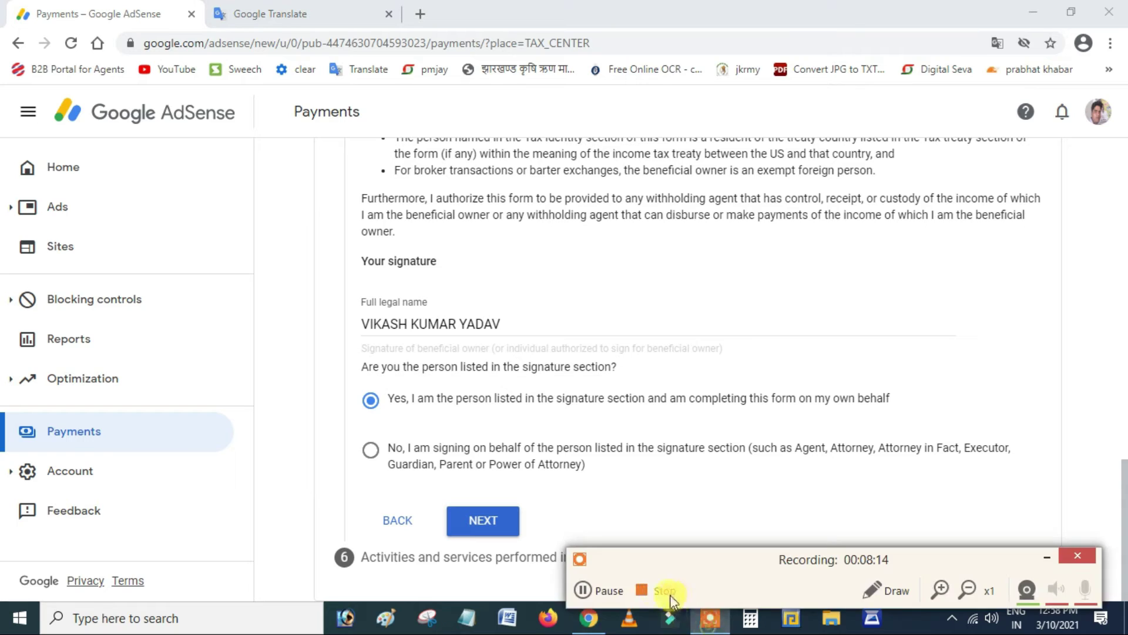
{"action": "left_click", "coordinate": [607, 588]}
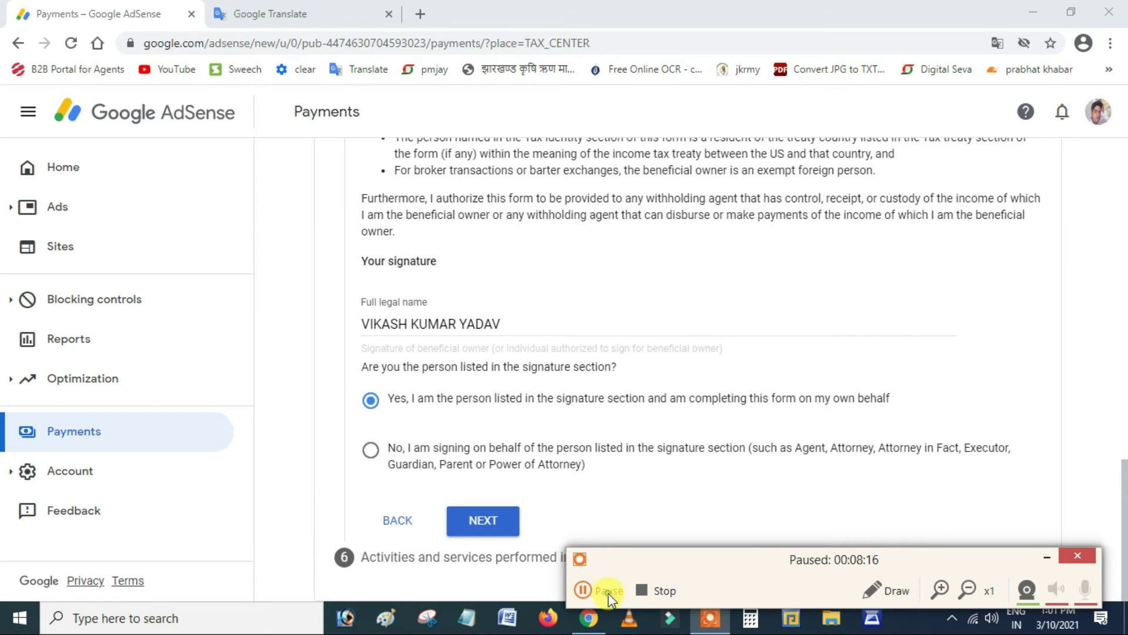
{"action": "left_click", "coordinate": [608, 594]}
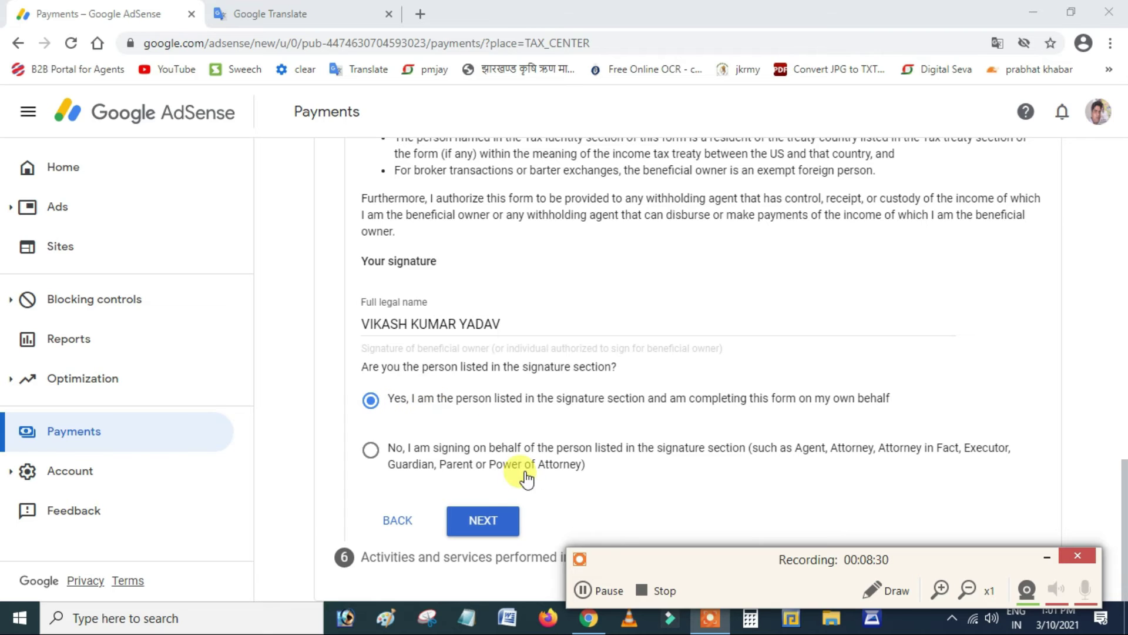
{"action": "left_click", "coordinate": [1047, 556]}
{"action": "left_click", "coordinate": [496, 521]}
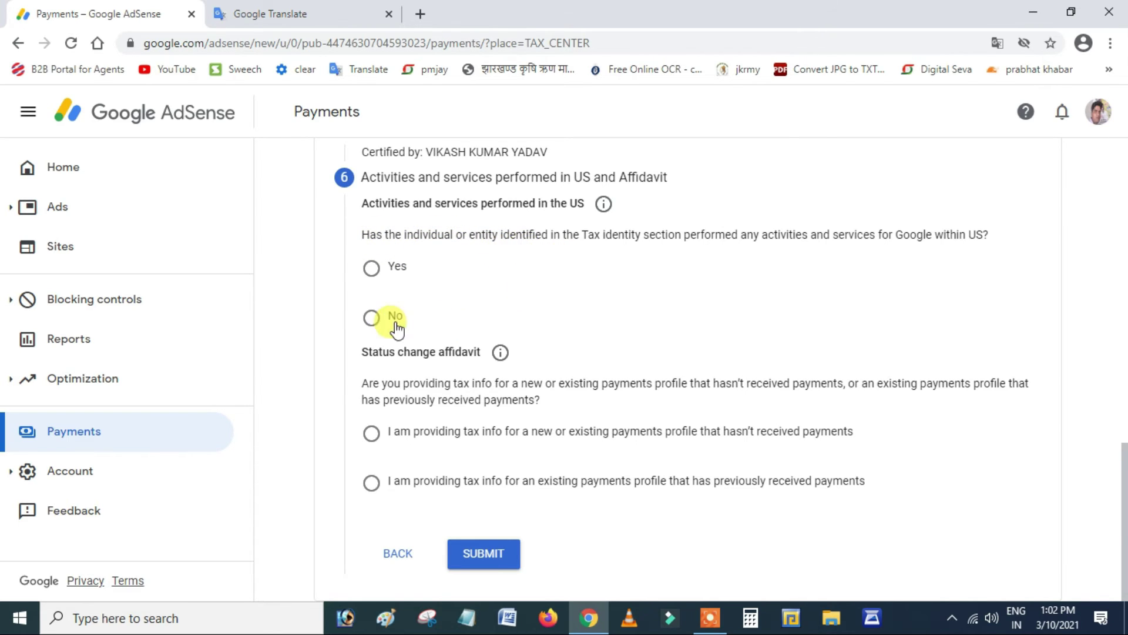
Step: Answer No to US activities, certify services are performed outside the US, and select the first affidavit option's wording
{"action": "left_click", "coordinate": [372, 319]}
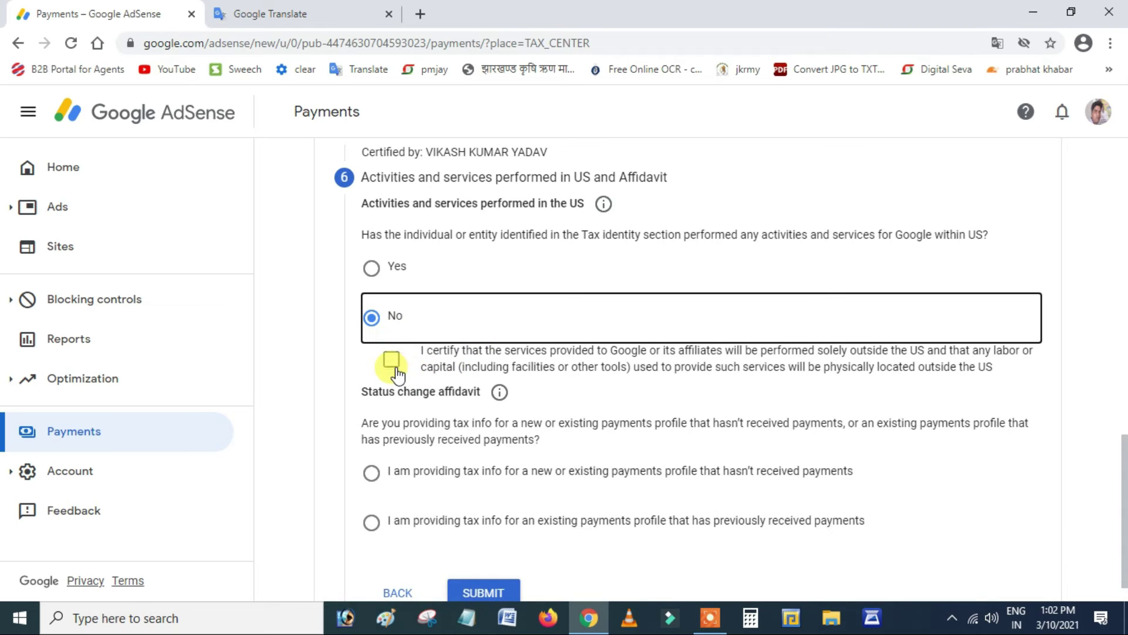
{"action": "left_click", "coordinate": [399, 368]}
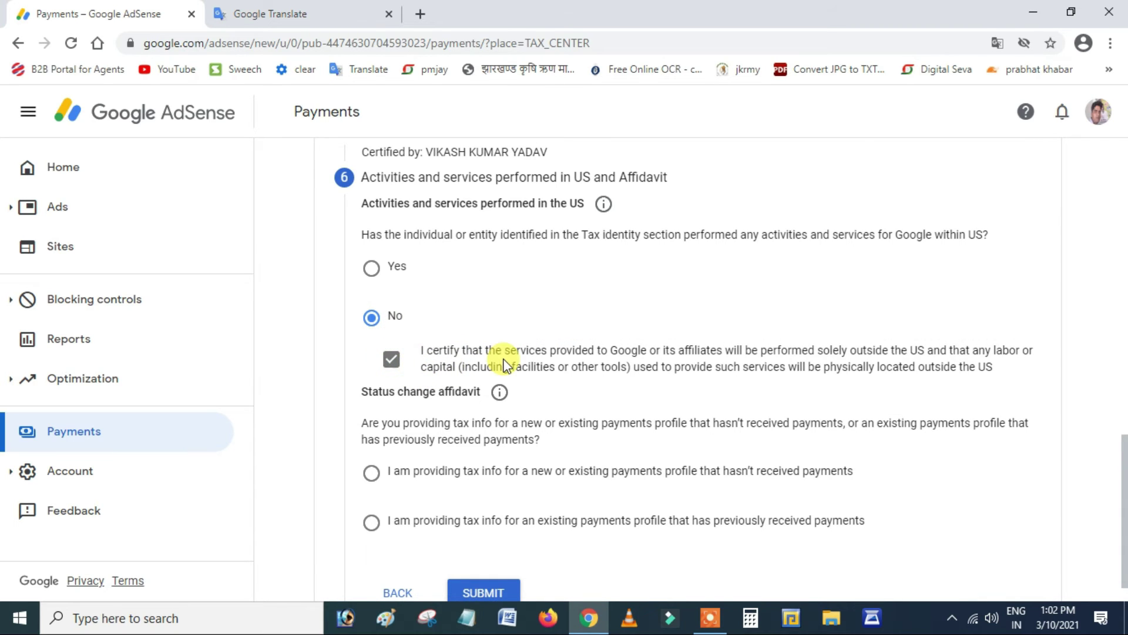
{"action": "scroll", "coordinate": [495, 415], "scroll_direction": "down", "scroll_amount": 1}
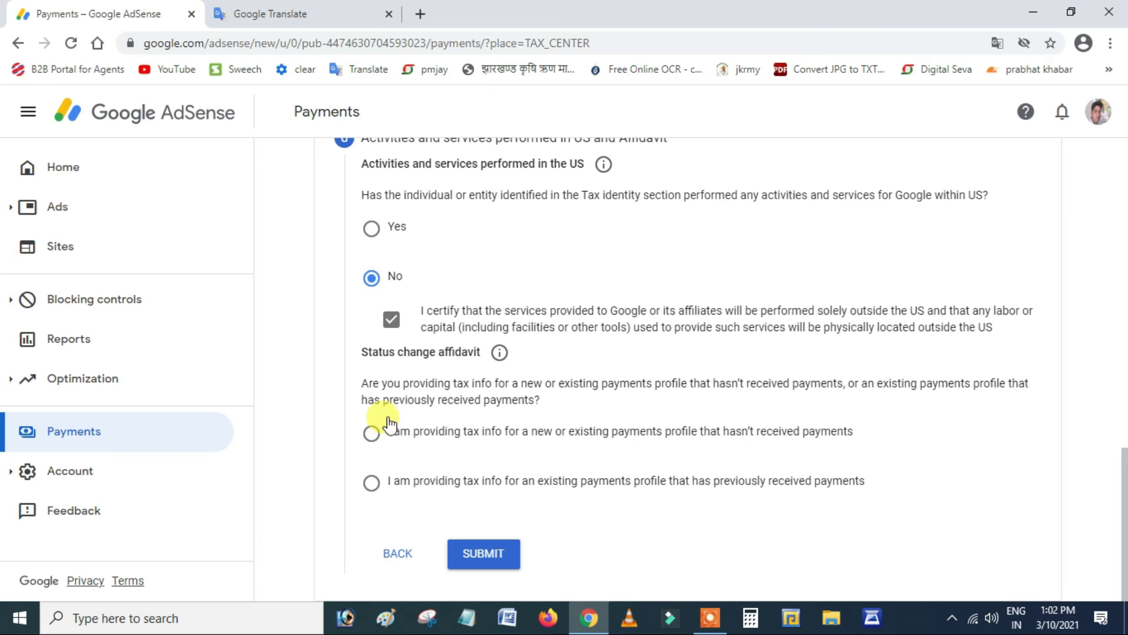
{"action": "left_click_drag", "start_coordinate": [388, 423], "coordinate": [844, 438]}
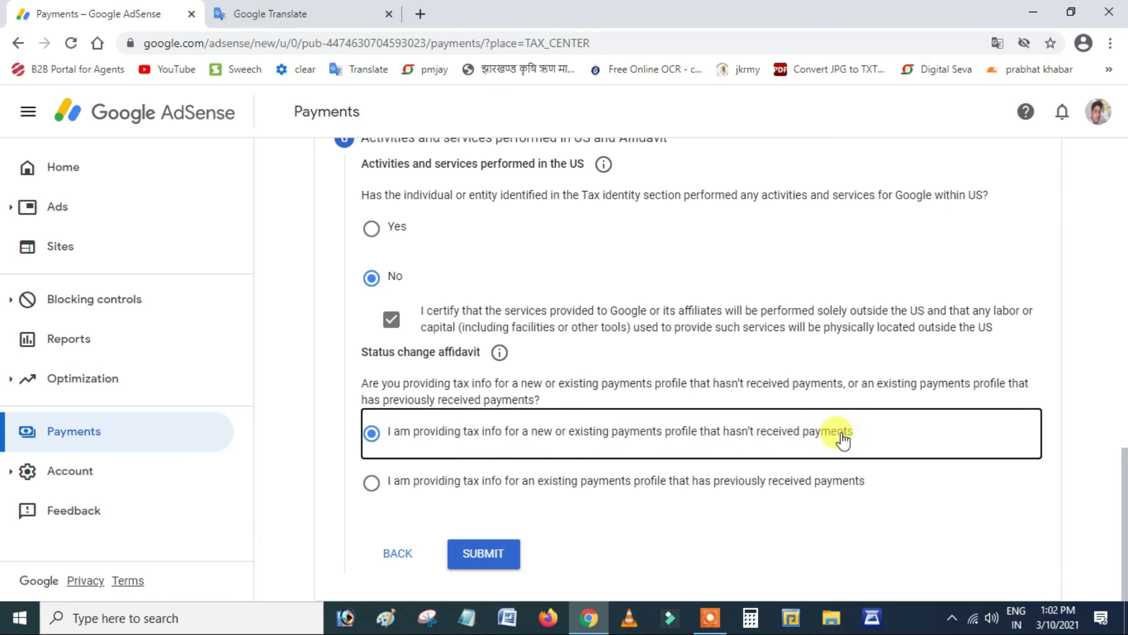
{"action": "left_click_drag", "start_coordinate": [368, 428], "coordinate": [846, 435]}
Step: Translate the first affidavit option's wording into Hindi in Google Translate
{"action": "left_click", "coordinate": [316, 12]}
{"action": "triple_click", "coordinate": [282, 269]}
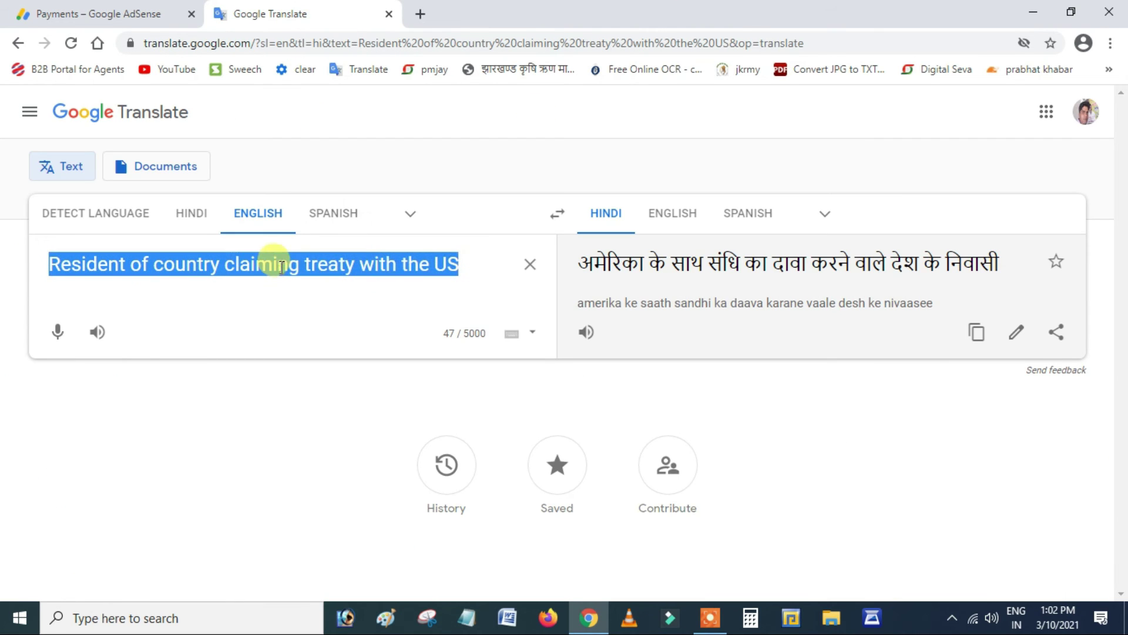
{"action": "type", "text": "Selected: I am providing tax info for a new or existing payments profile that hasn’t received payments I am providing tax info for a new or existing payments profile that hasn’t received payments"}
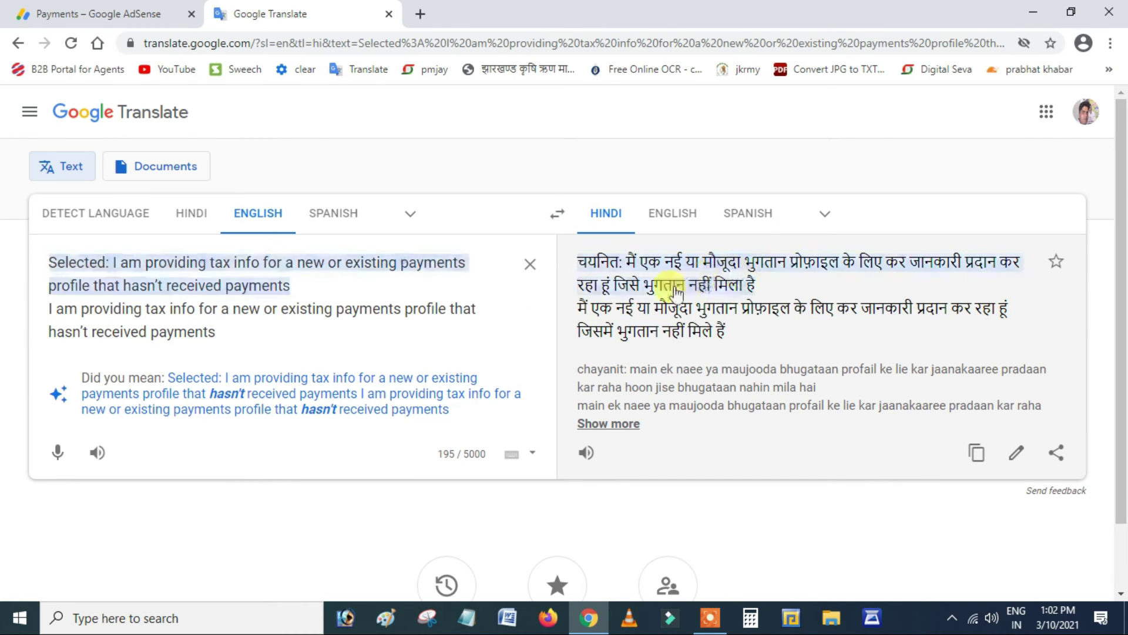
{"action": "key", "text": "ctrl+Tab"}
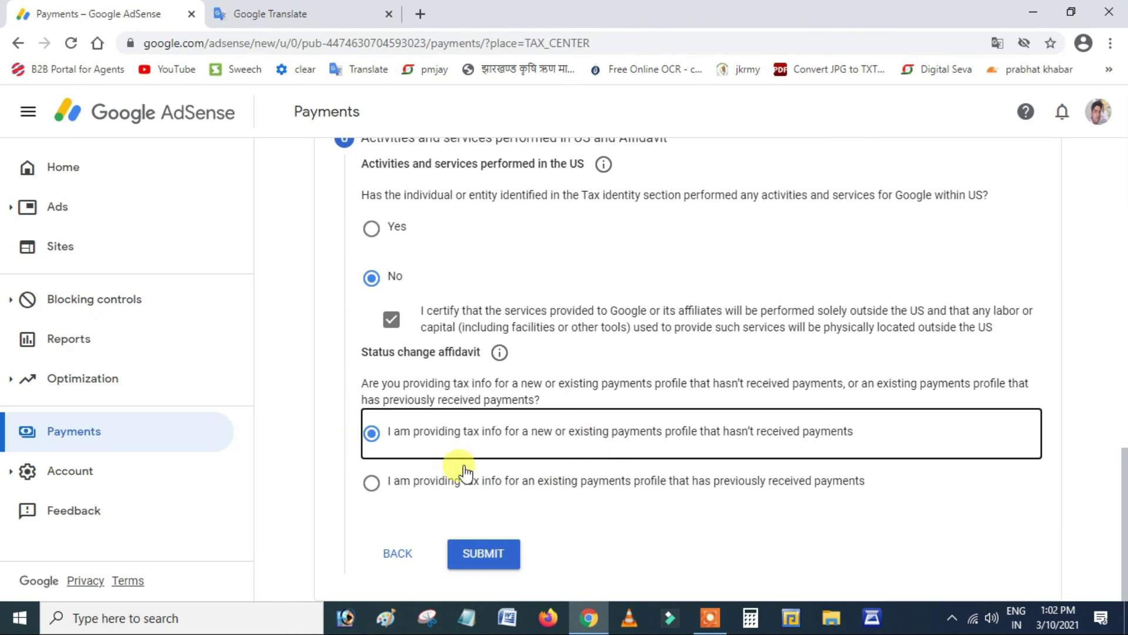
Step: Translate the second affidavit option (existing profile with previous payments) into Hindi and return to AdSense
{"action": "left_click_drag", "start_coordinate": [504, 468], "coordinate": [867, 502]}
{"action": "left_click", "coordinate": [312, 12]}
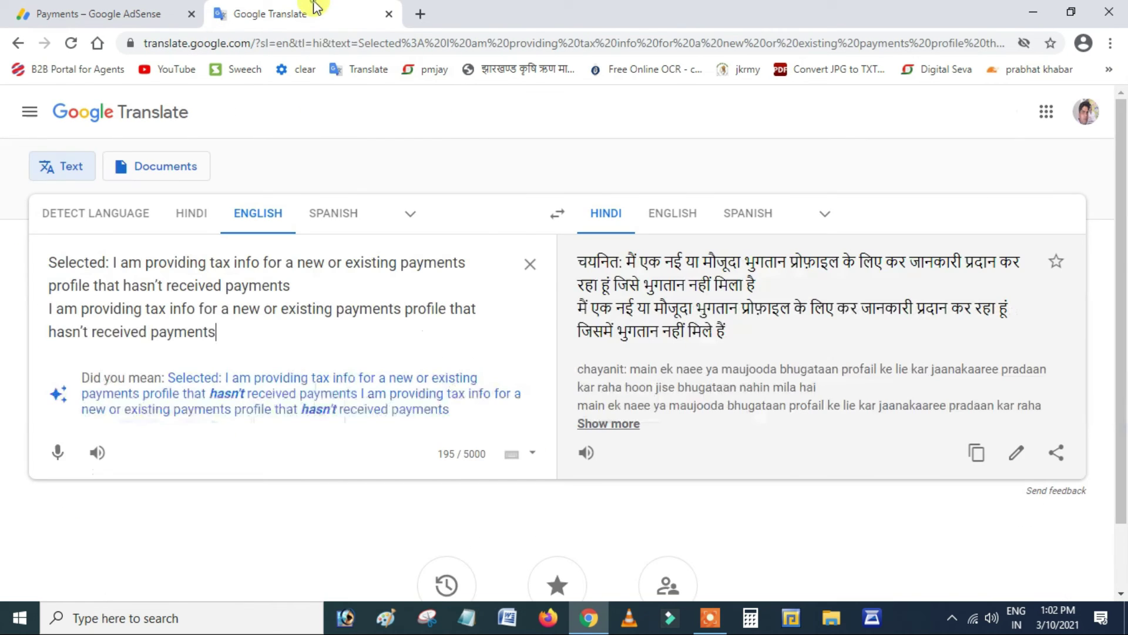
{"action": "triple_click", "coordinate": [273, 303]}
{"action": "key", "text": "ctrl+a"}
{"action": "type", "text": "Unselected: I am providing tax info for an existing payments profile that has previously received payments I am providing tax info for an existing payments profile that has previously received payments"}
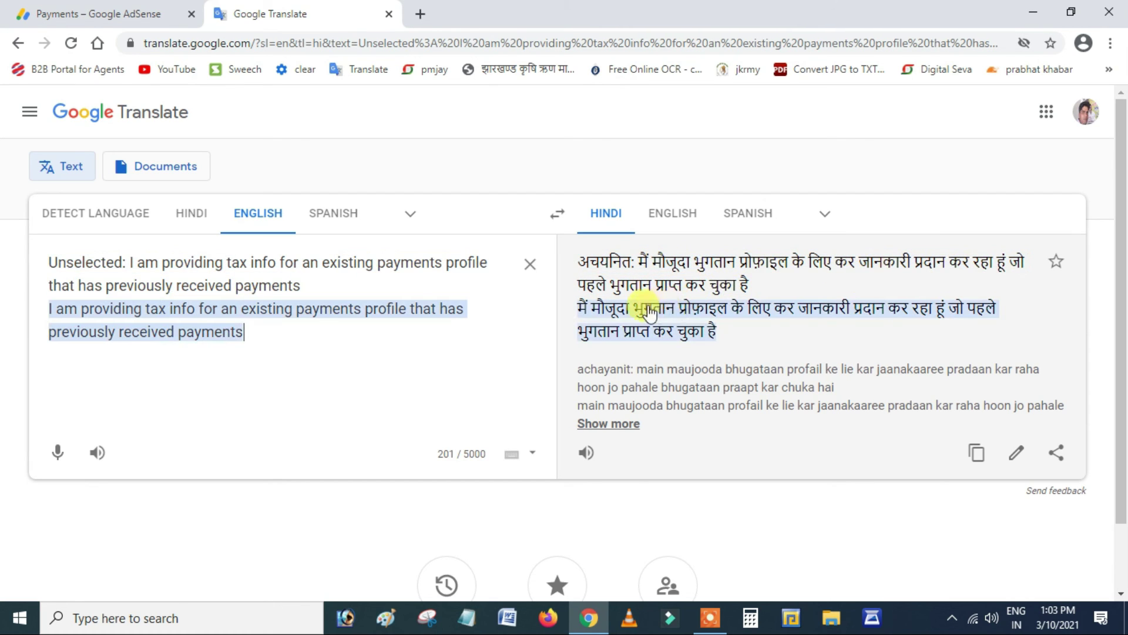
{"action": "left_click", "coordinate": [161, 8]}
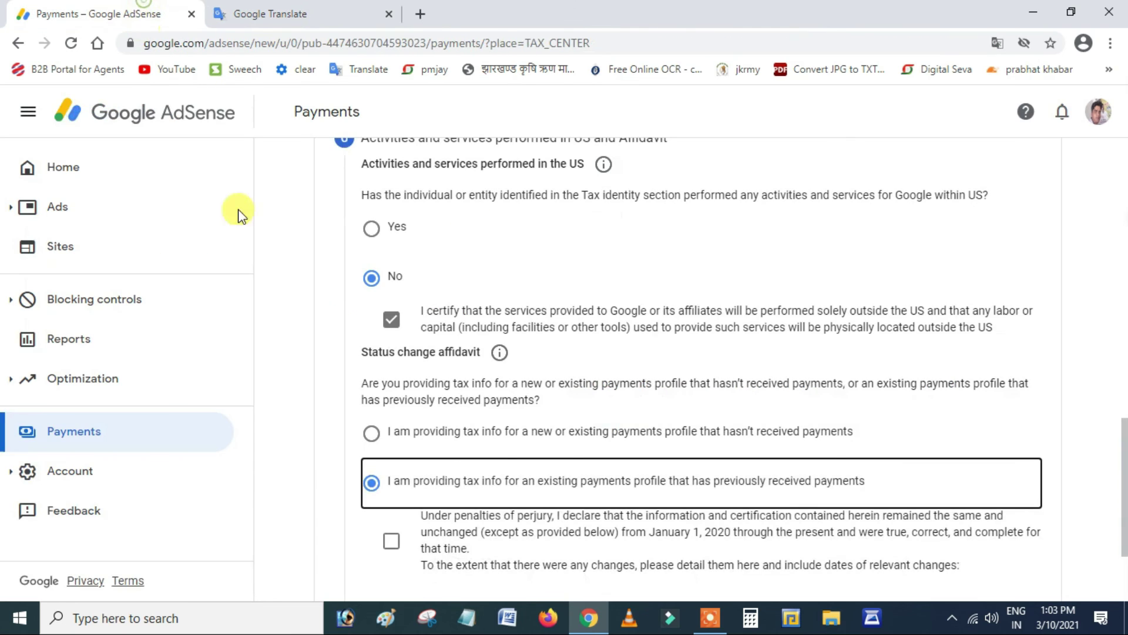
Step: Tick the declaration that information is unchanged since January 1, 2020, and submit the tax form
{"action": "scroll", "coordinate": [503, 433], "scroll_direction": "down", "scroll_amount": 3}
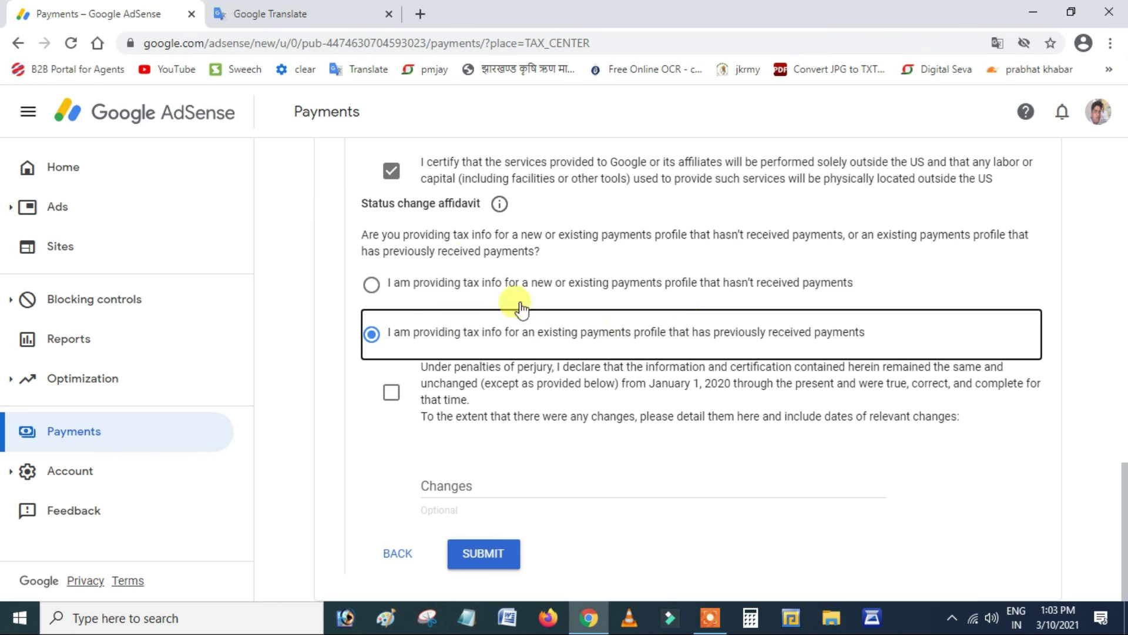
{"action": "left_click", "coordinate": [285, 11]}
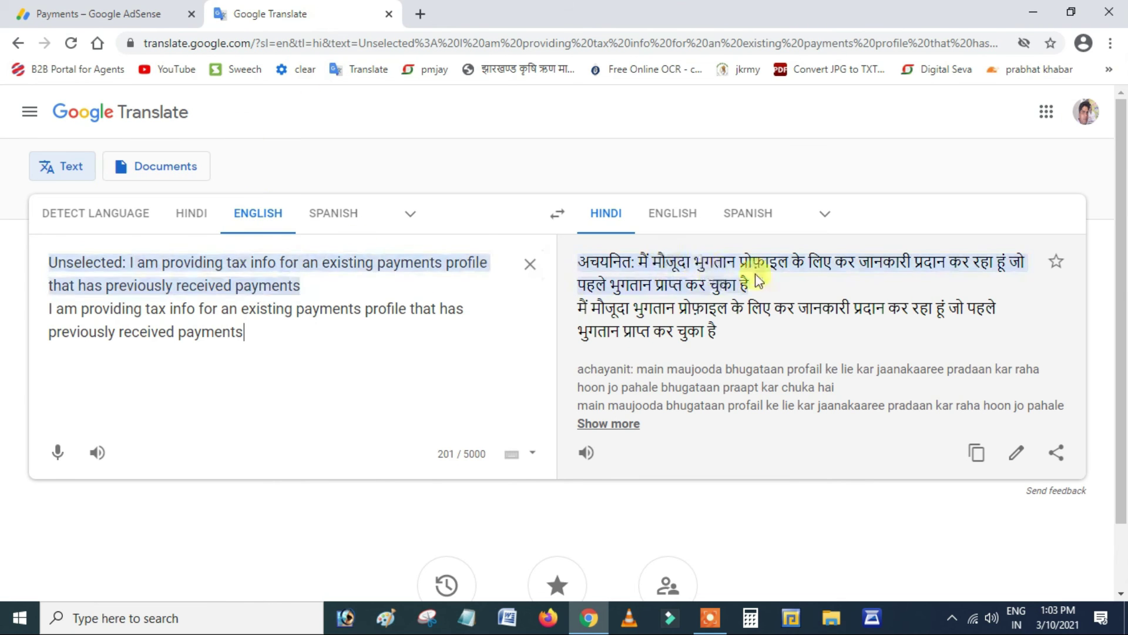
{"action": "left_click", "coordinate": [175, 8]}
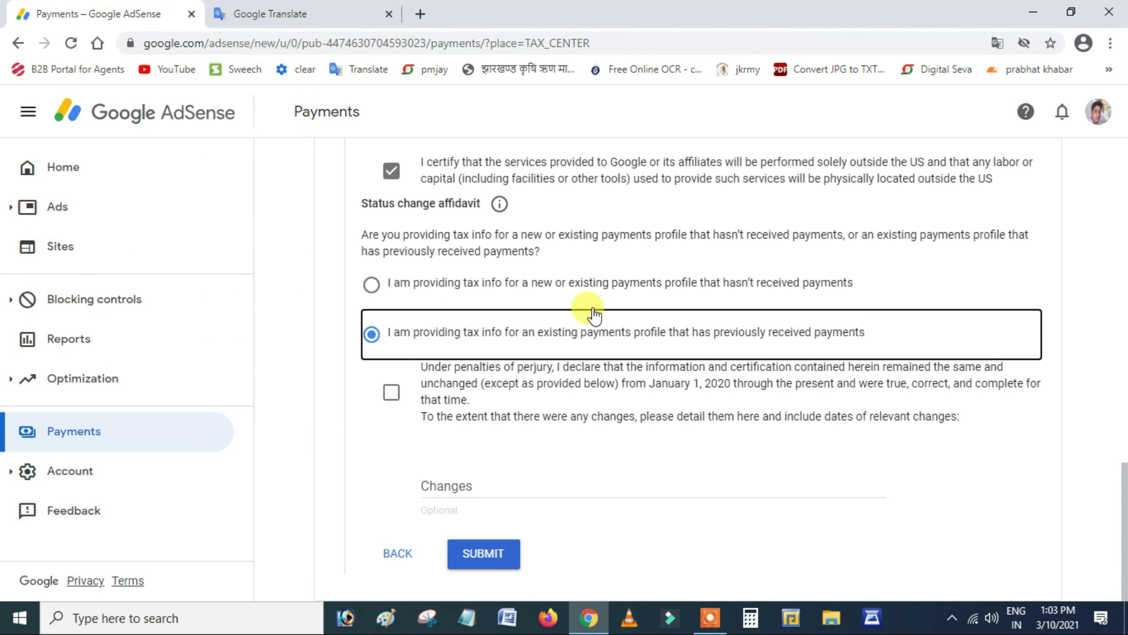
{"action": "left_click", "coordinate": [391, 401]}
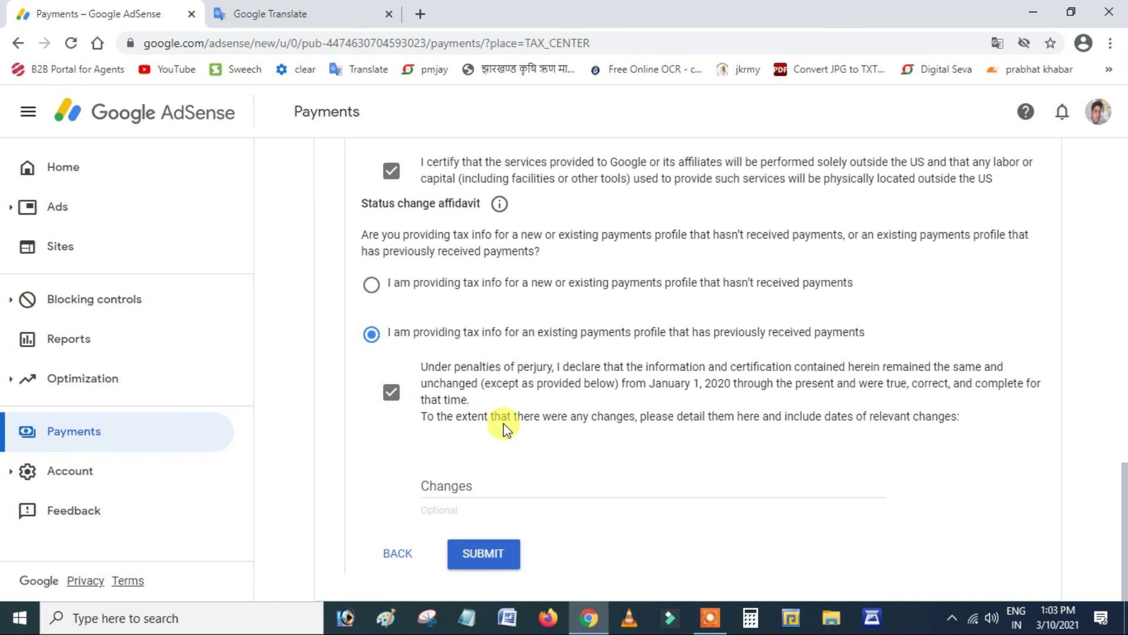
{"action": "left_click", "coordinate": [479, 552]}
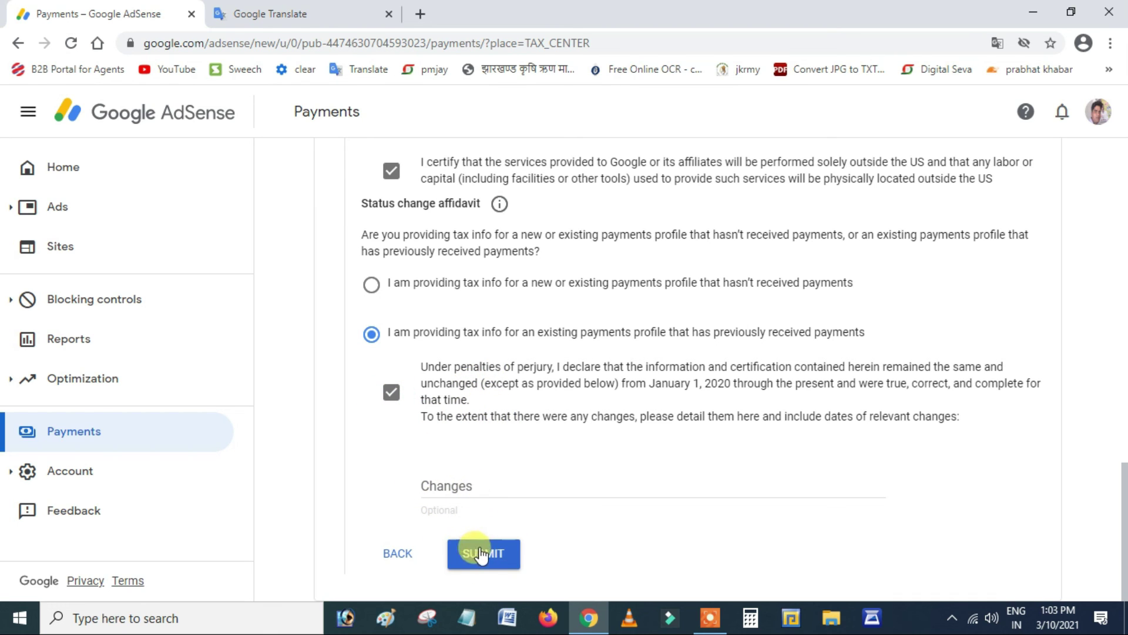